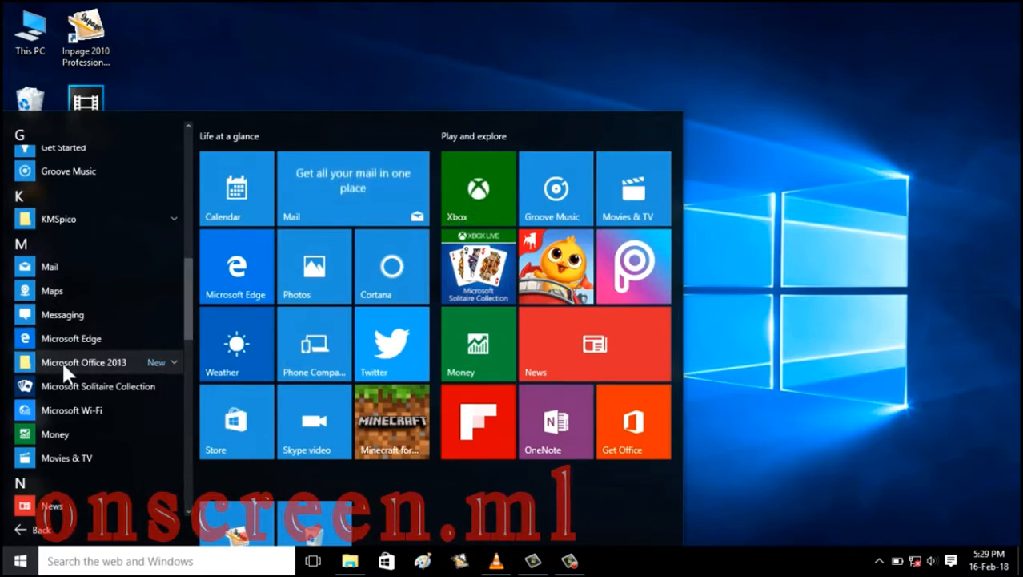
Step: Launch Word 2013 from the Microsoft Office 2013 program group and create a blank document
left_click(172, 361)
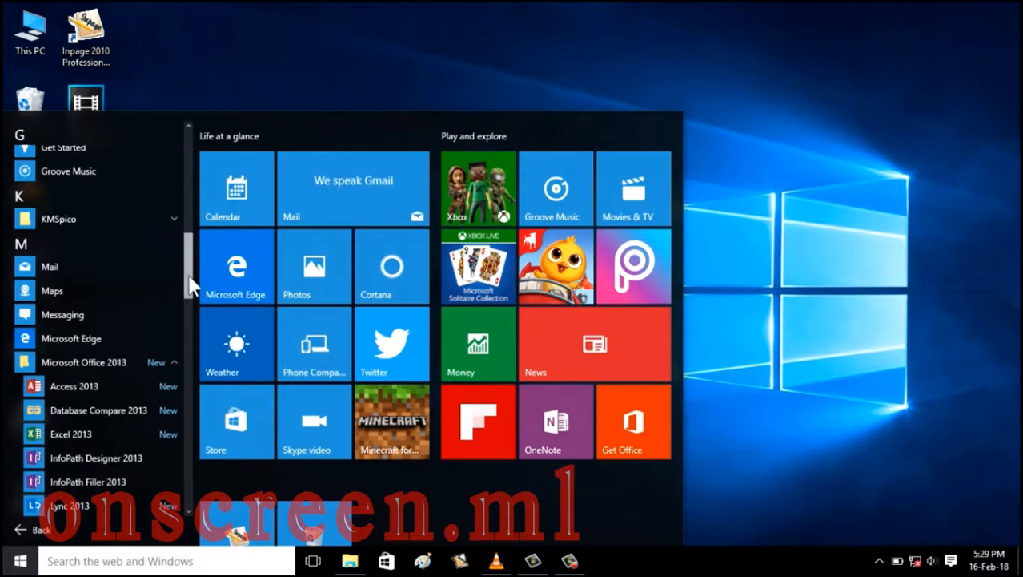
scroll(191, 297, "down", 3)
scroll(191, 309, "down", 1)
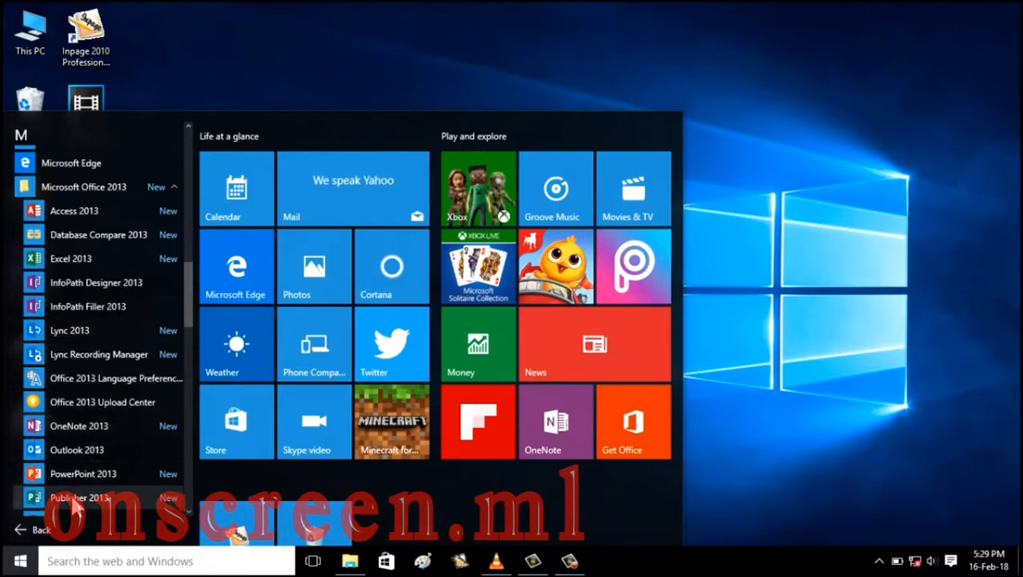
left_click_drag(189, 284, 193, 338)
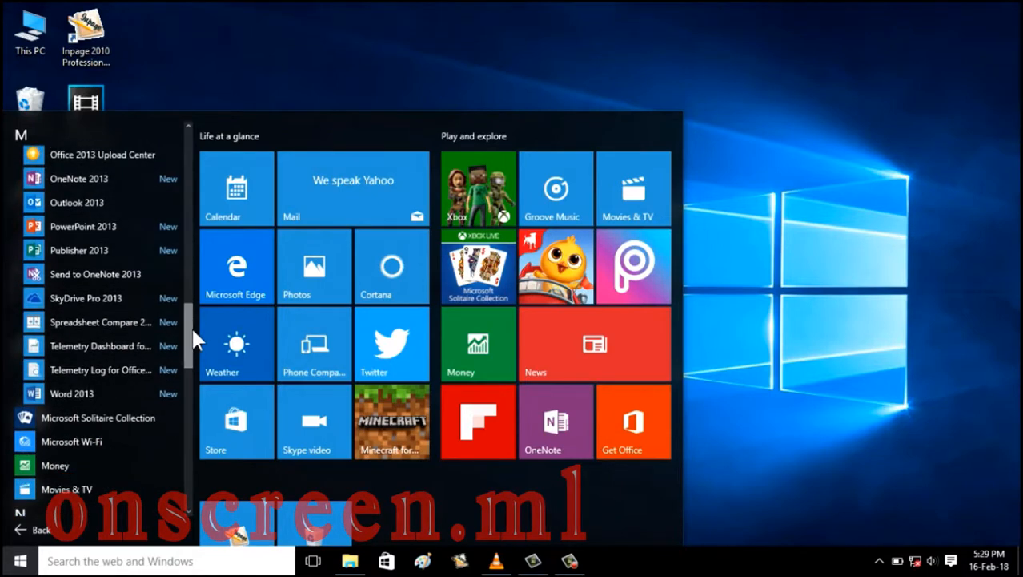
left_click(60, 397)
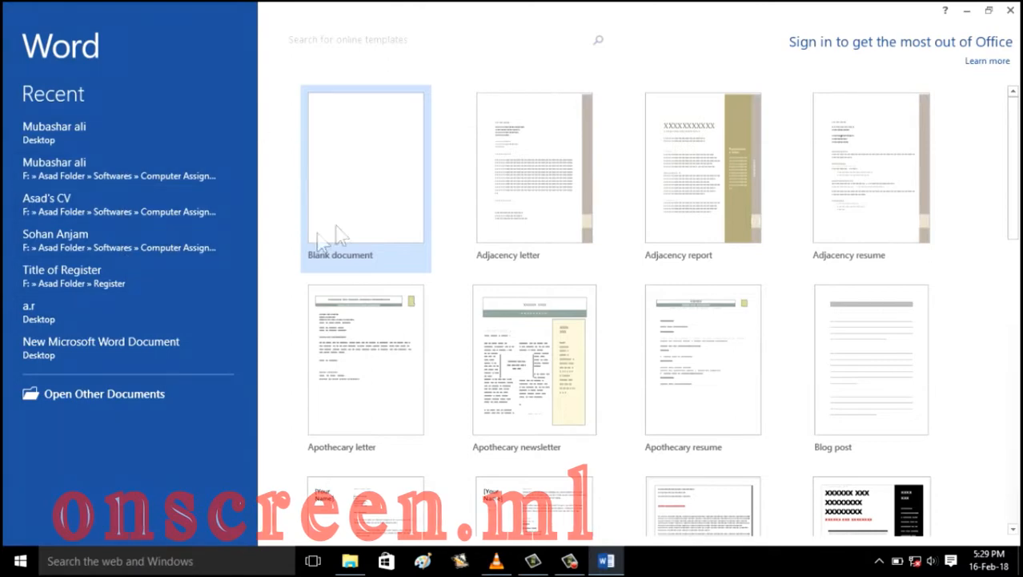
left_click(362, 170)
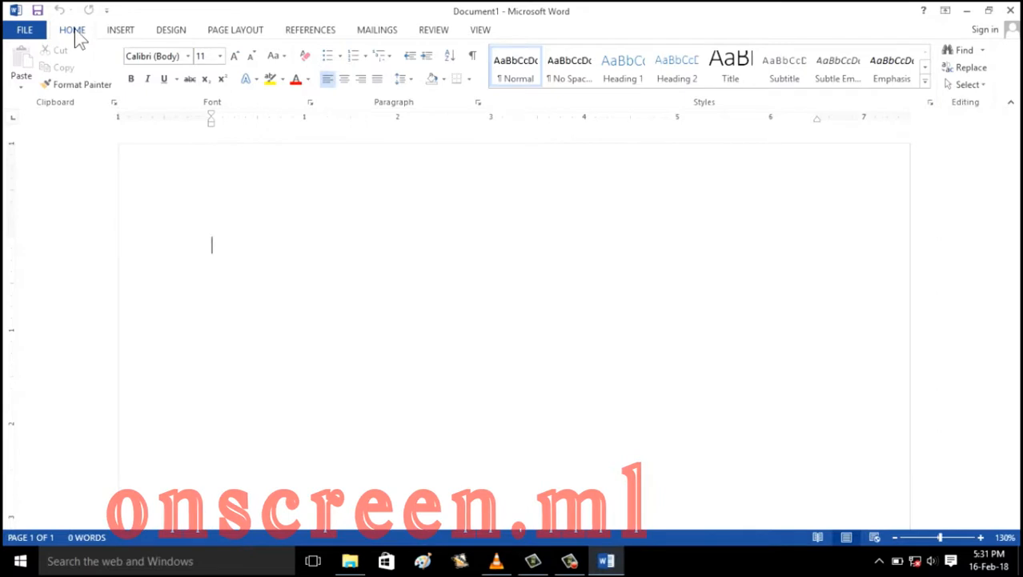
Step: Look through the Insert, Design, Page Layout, References, Mailings, Review and View command sets in turn
left_click(120, 35)
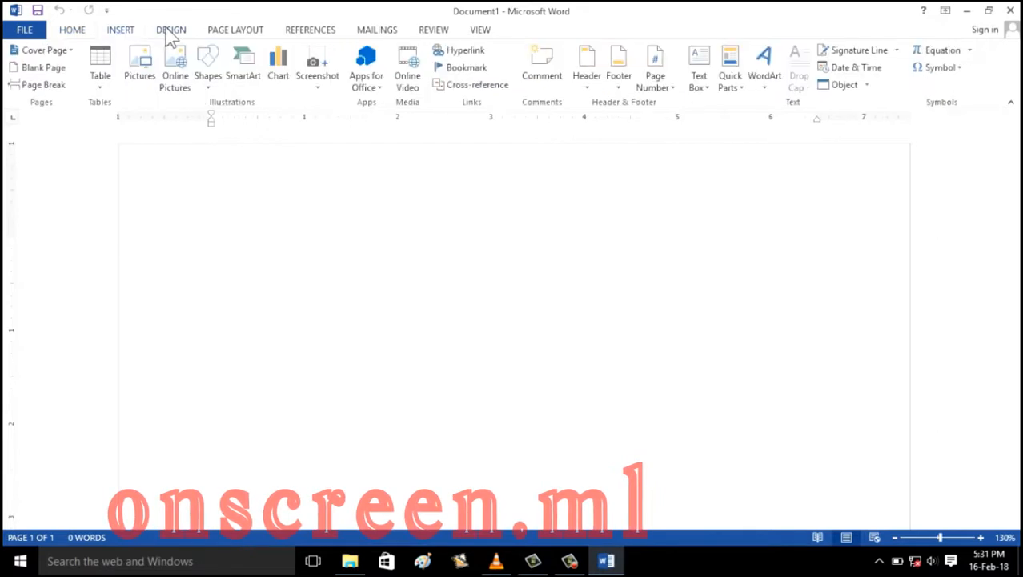
left_click(170, 36)
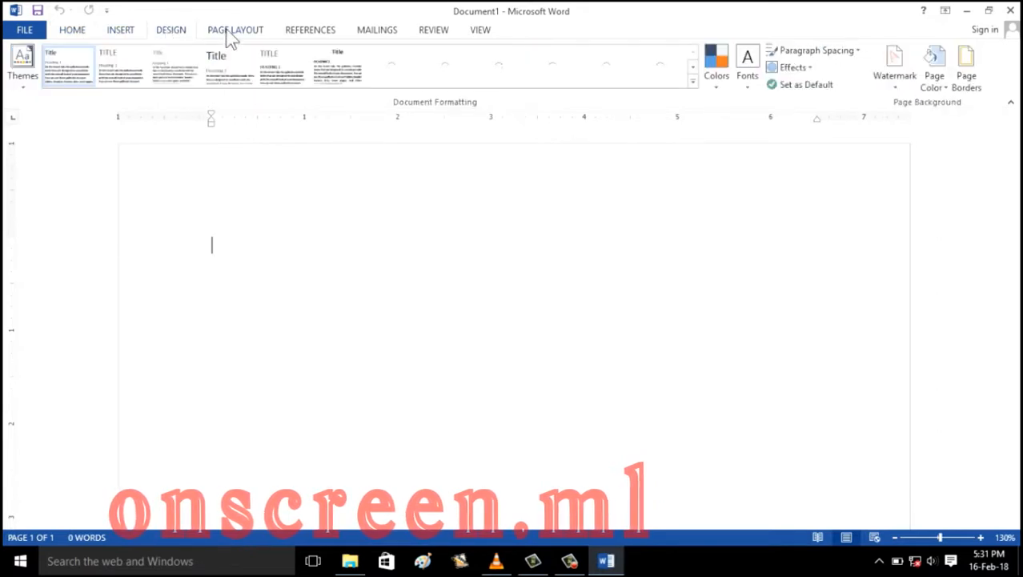
left_click(230, 36)
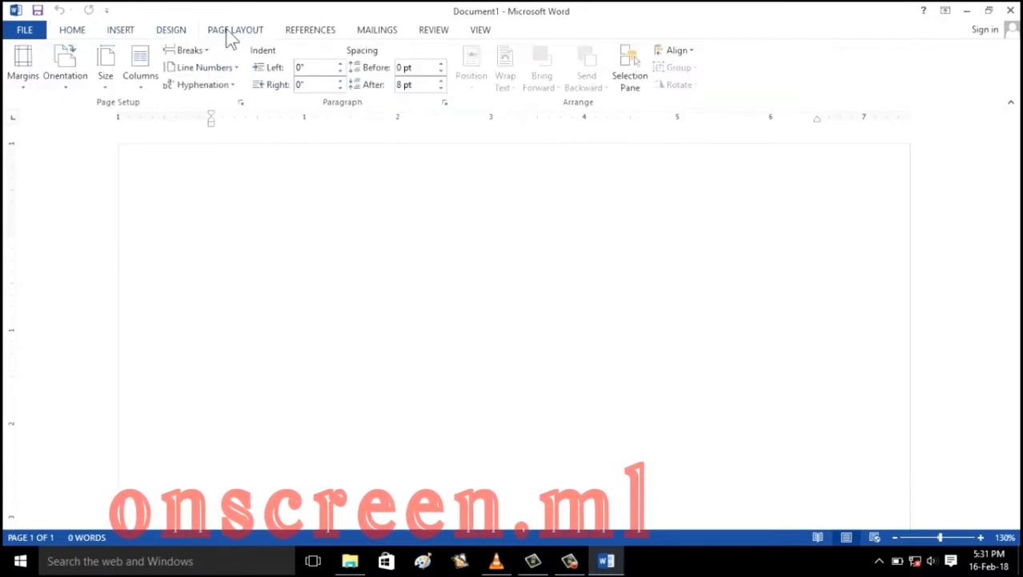
left_click(303, 36)
left_click(379, 37)
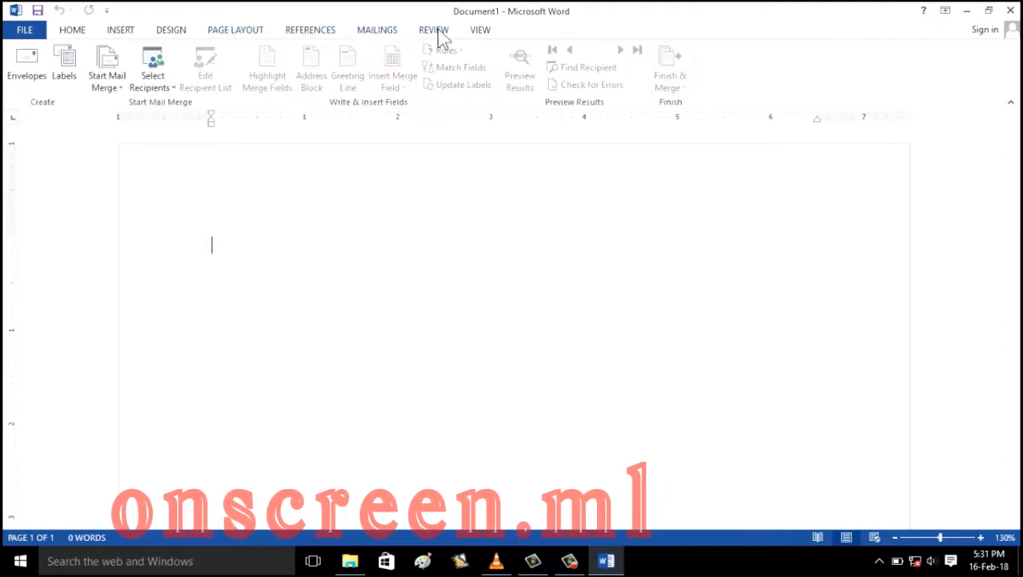
left_click(437, 34)
left_click(480, 30)
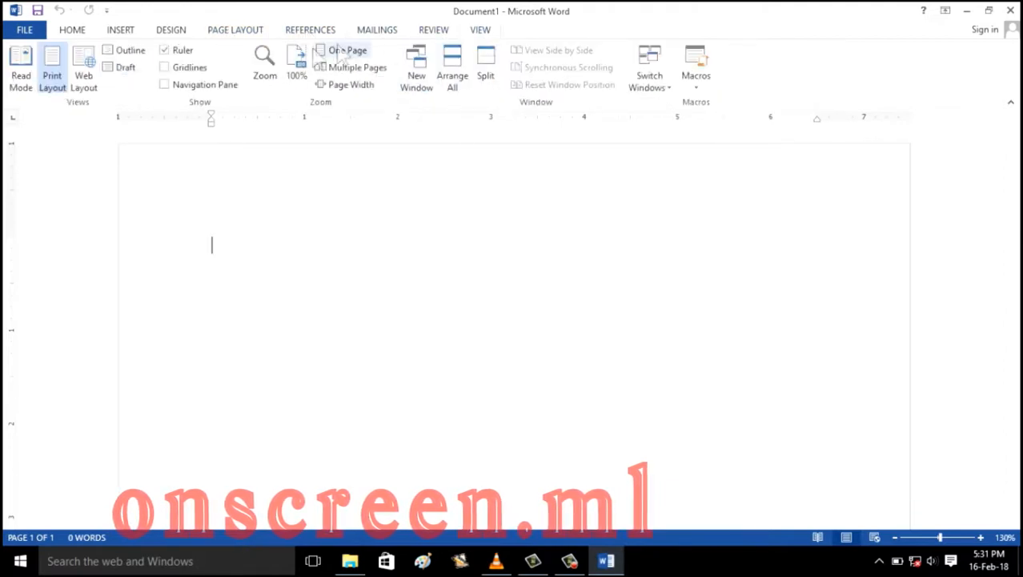
Step: Revisit the Home, Insert, Design, Page Layout, View and References command sets to compare their groups, ending on Home
left_click(75, 33)
left_click(126, 36)
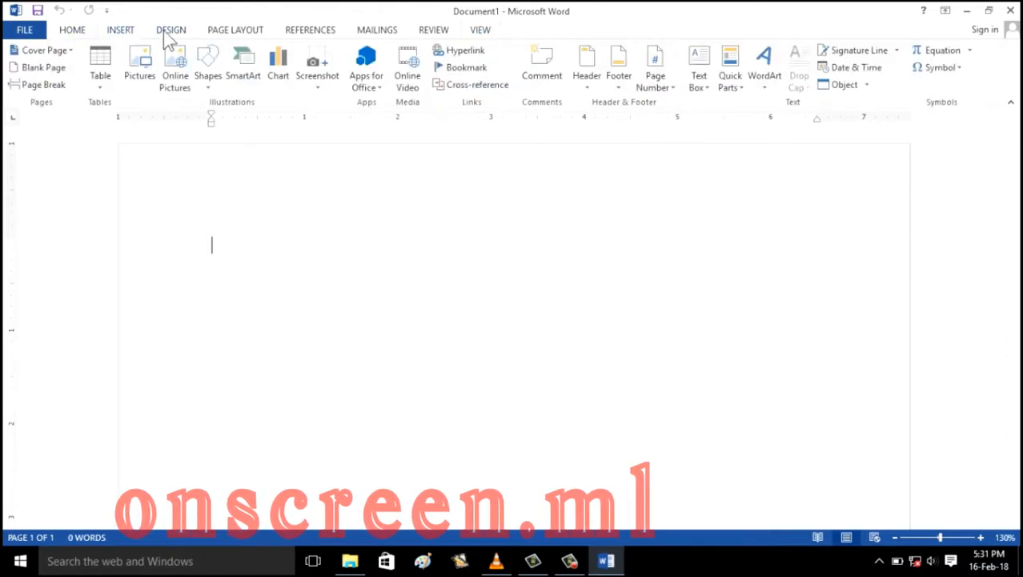
left_click(165, 32)
left_click(222, 32)
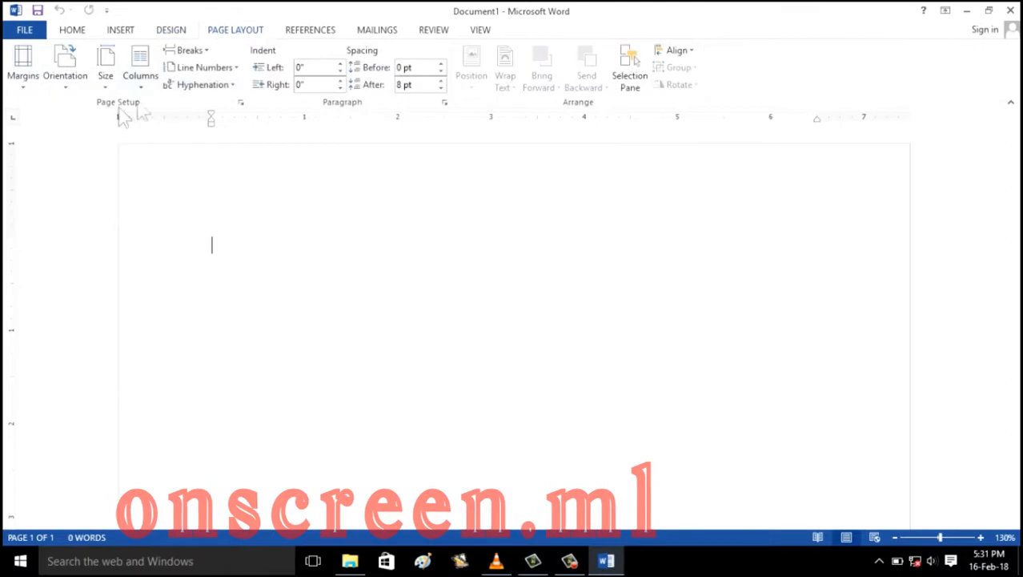
left_click(120, 32)
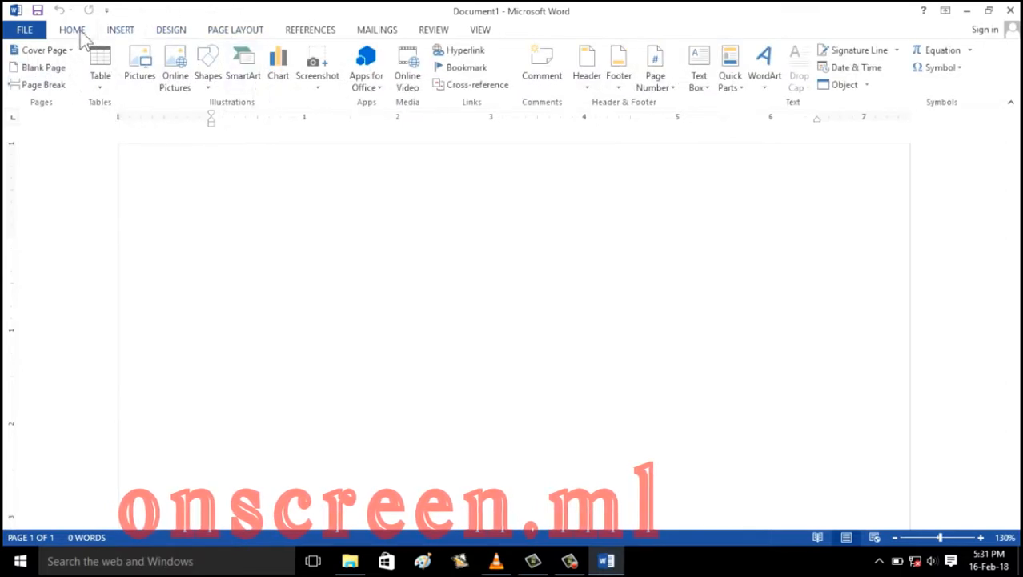
left_click(80, 30)
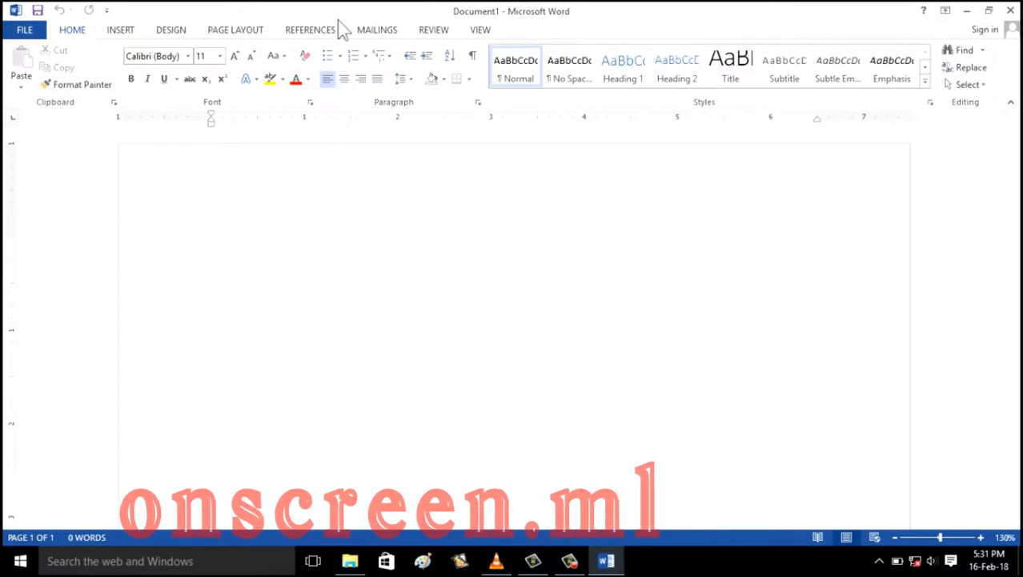
left_click(481, 32)
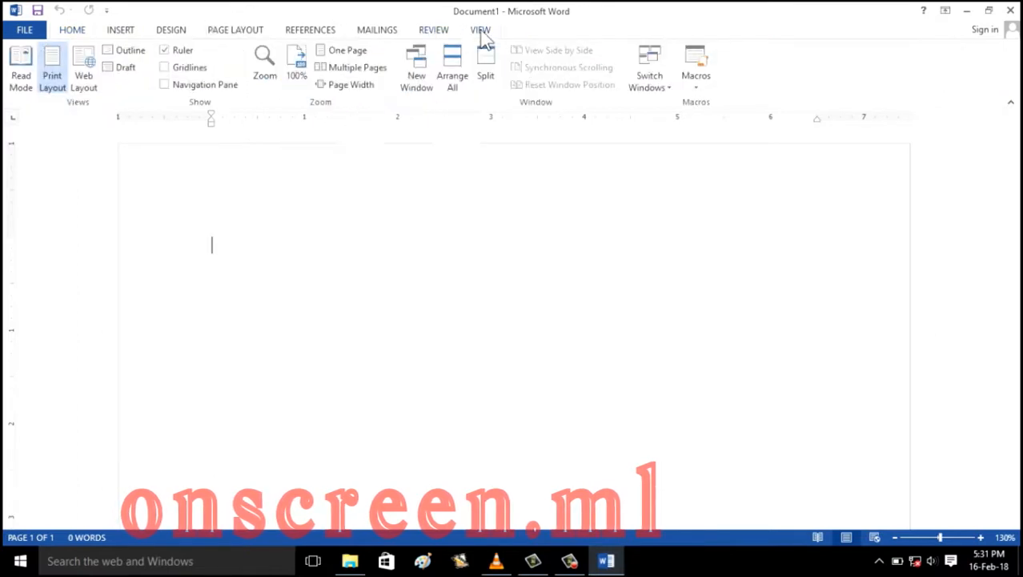
left_click(309, 32)
left_click(80, 33)
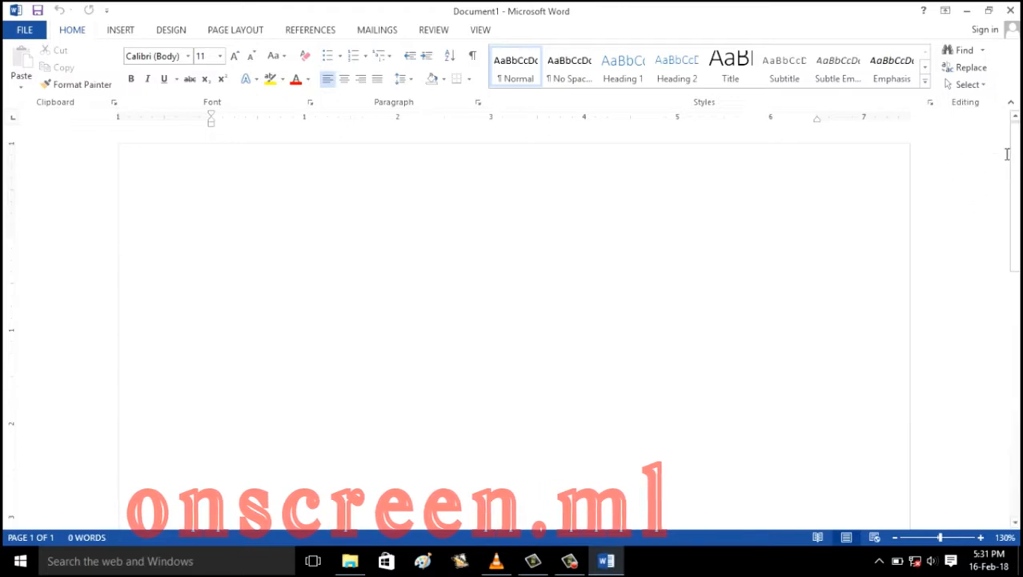
Step: Go to the end of the blank page and reduce the document zoom to 60%
mouse_move(1015, 148)
left_mouse_down()
mouse_move(1017, 231)
mouse_move(1017, 144)
left_mouse_up()
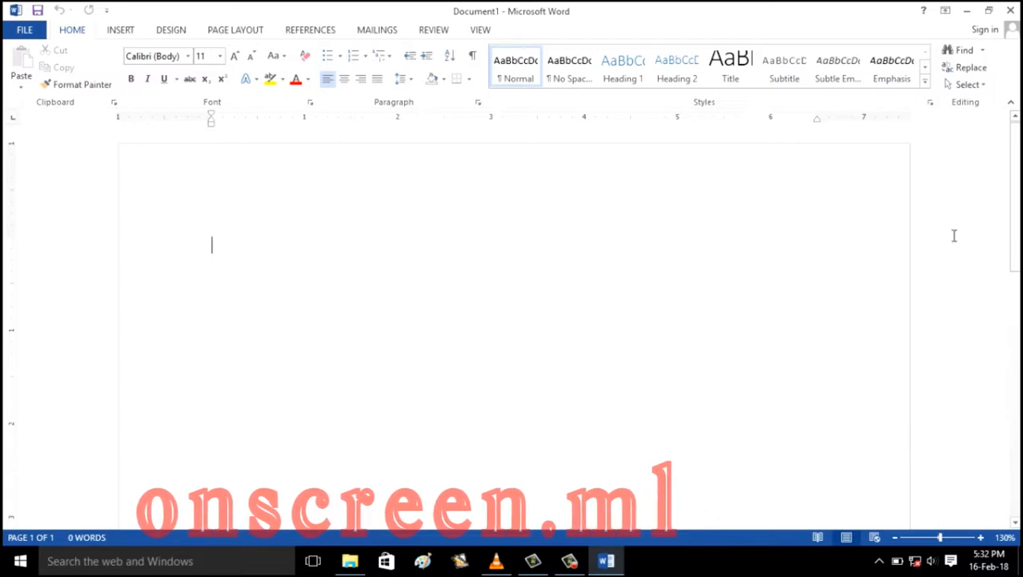
left_click_drag(1015, 170, 1016, 433)
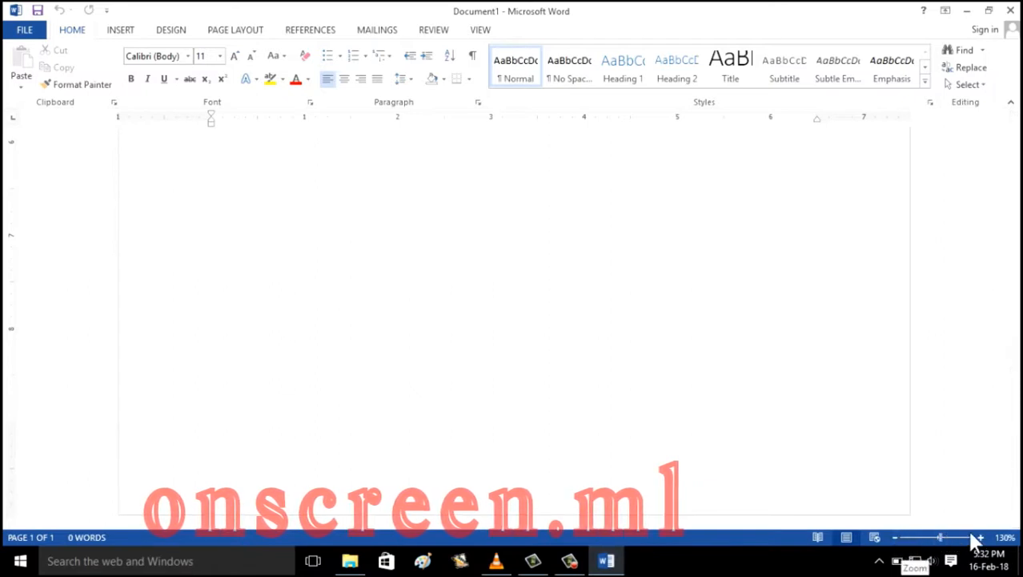
left_click(897, 539)
left_click(898, 538)
left_click(898, 539)
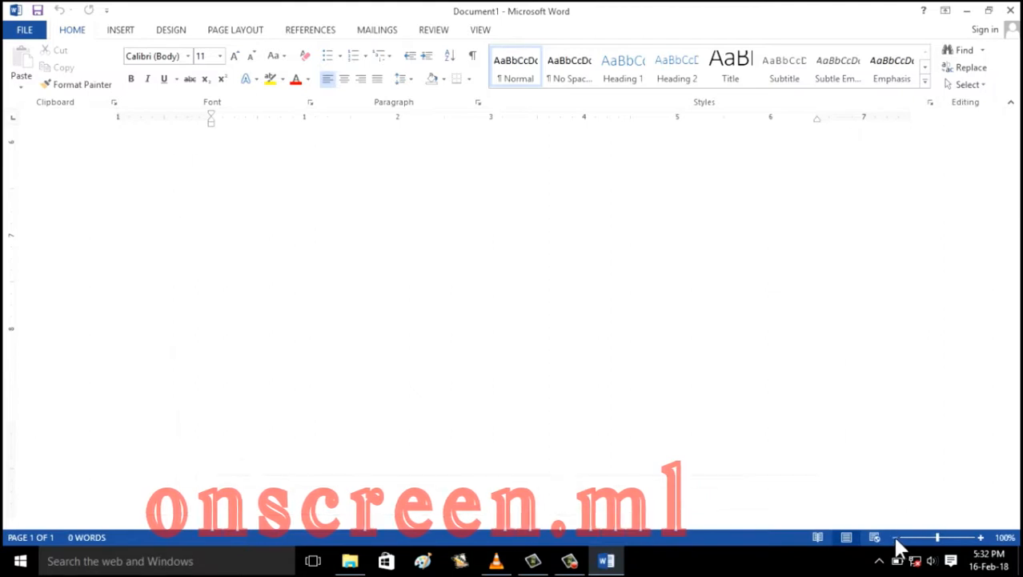
left_click(897, 538)
left_click(898, 538)
left_click(897, 538)
left_click(898, 538)
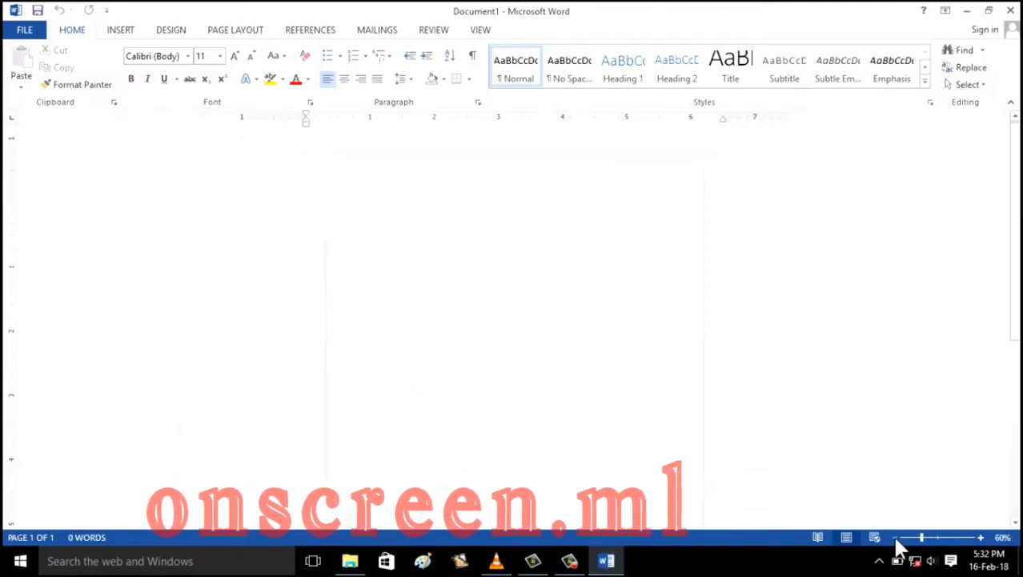
Step: Set the document zoom to 120%
left_click(980, 538)
left_click(980, 538)
left_click(981, 537)
left_click(981, 537)
left_click(980, 537)
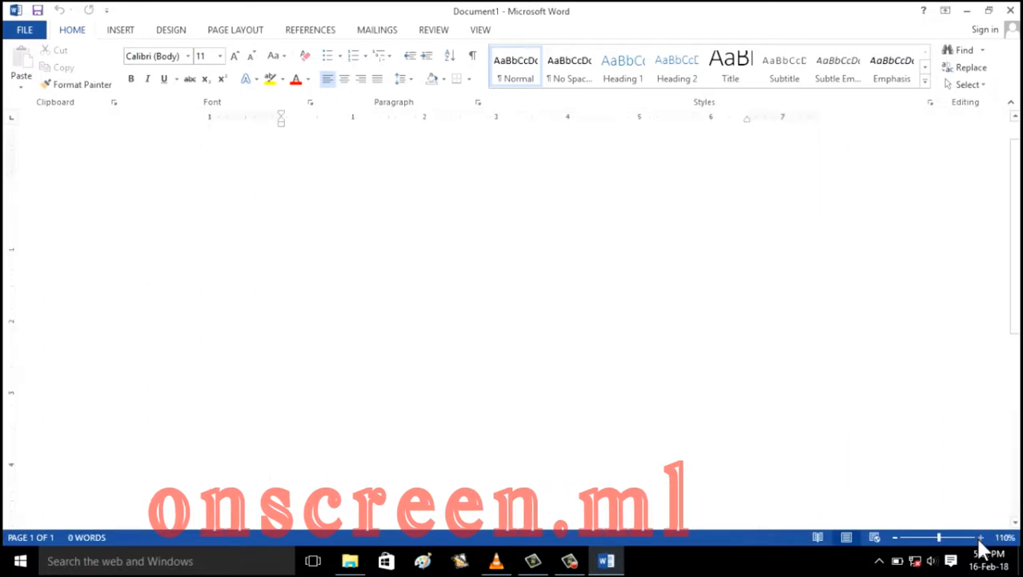
left_click(895, 537)
left_click(896, 538)
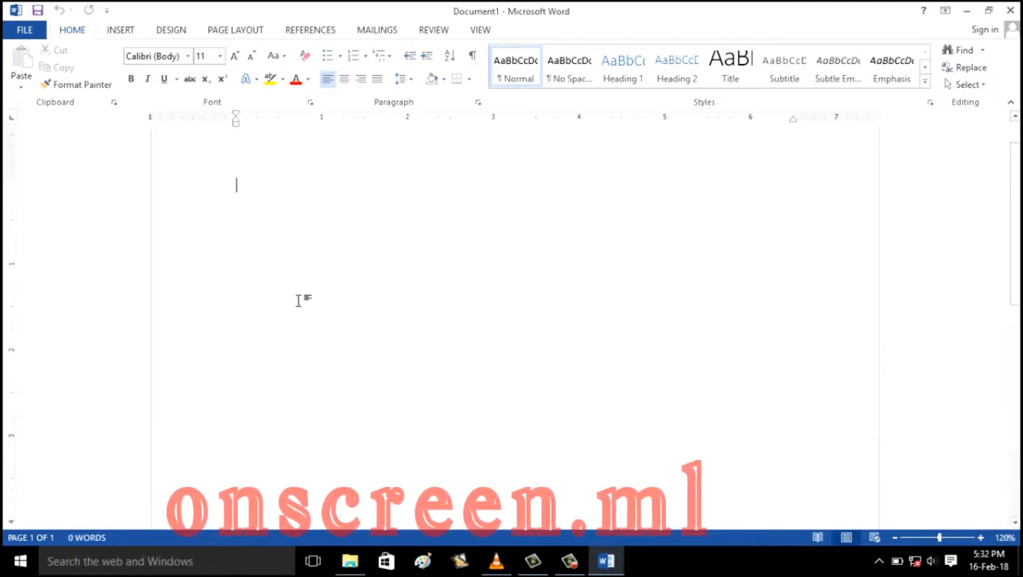
Step: Enter the sample text "jhkjjhkjh kjkjhkj" at the start of the page and erase all of it
type("jhkjjhkjh")
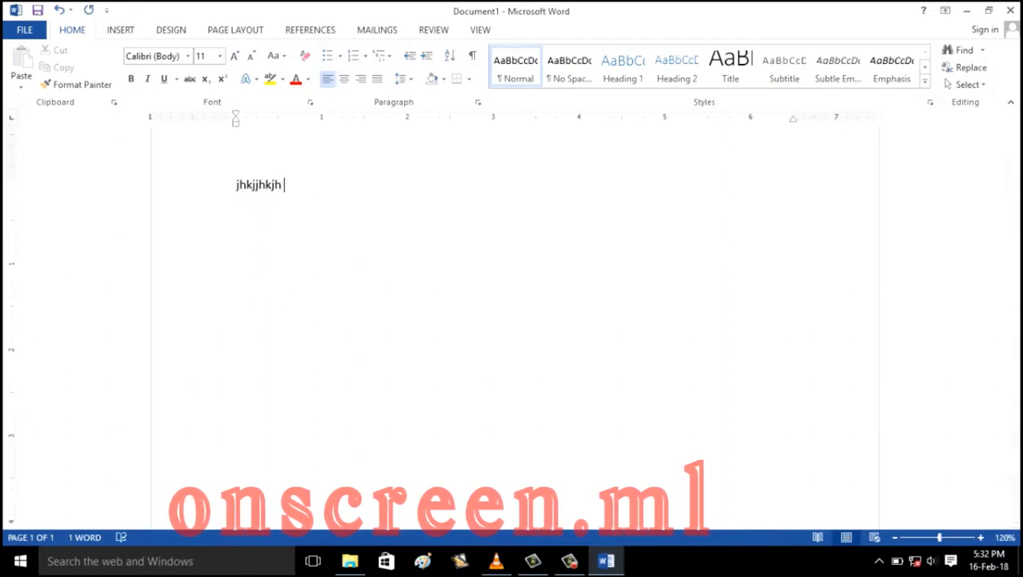
type(" kjkjhkj")
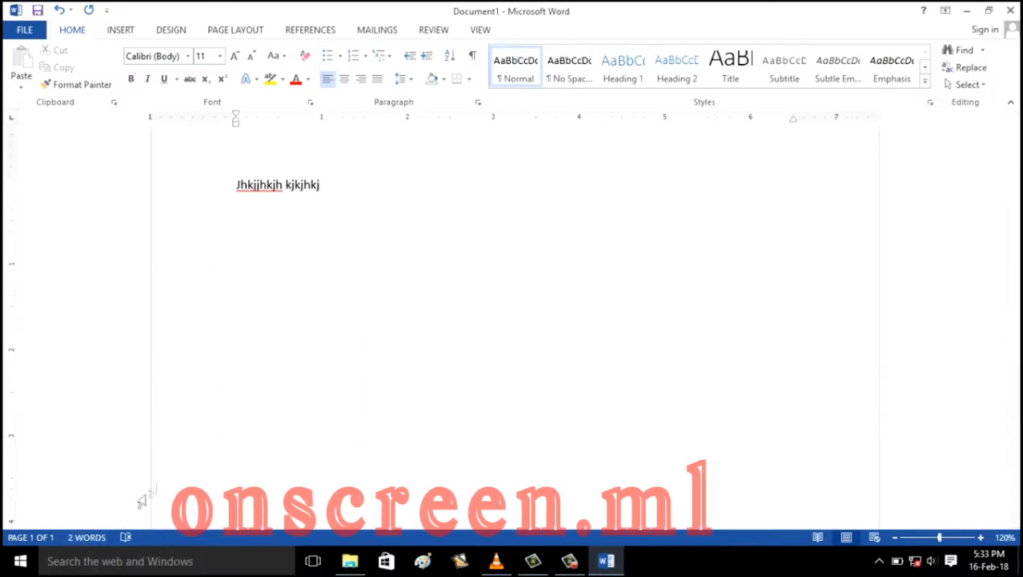
key("BackSpace")
key("BackSpace")
key("BackSpace")
key("BackSpace")
key("BackSpace")
key("BackSpace")
key("BackSpace")
key("BackSpace")
key("BackSpace")
key("BackSpace")
key("BackSpace")
key("BackSpace")
key("BackSpace")
key("BackSpace")
key("BackSpace")
key("BackSpace")
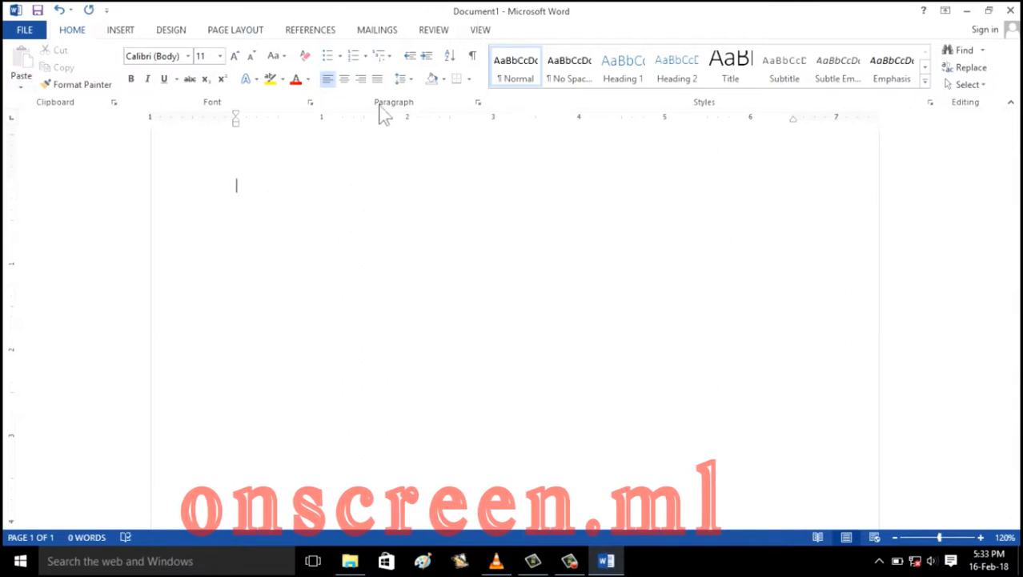
Step: Collapse the ribbon to its tab names and restore it with the Page Layout commands displayed
left_click(1013, 105)
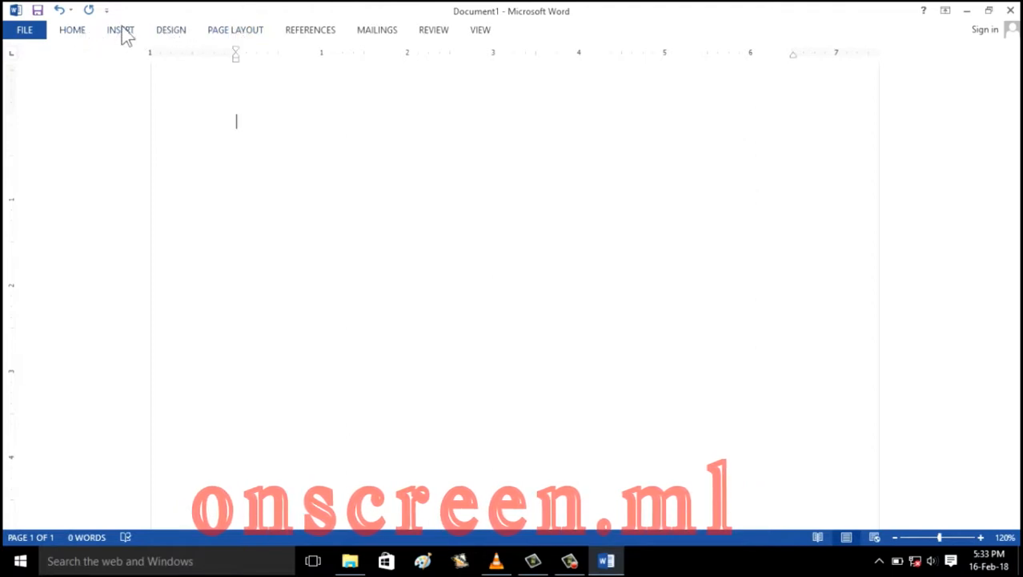
left_click(233, 32)
left_click(235, 34)
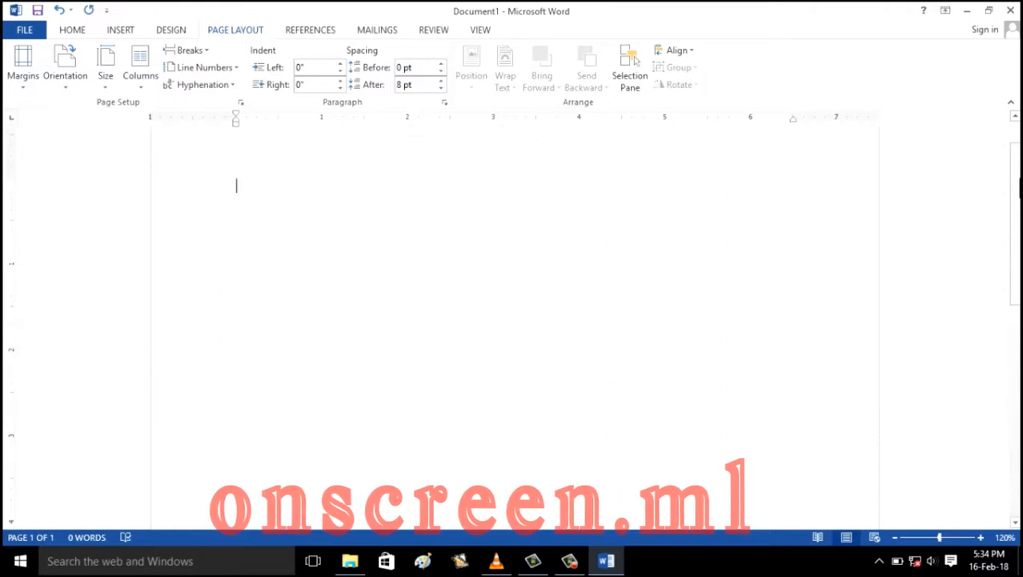
Step: Hide the document's rulers through the View options and display them again
left_click_drag(1018, 182, 1018, 162)
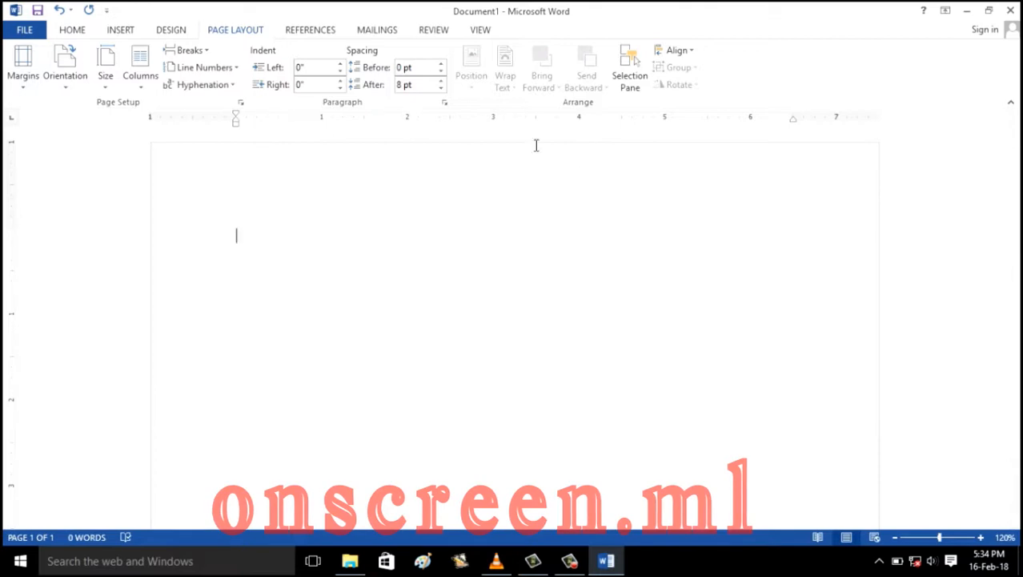
left_click(434, 34)
left_click(481, 34)
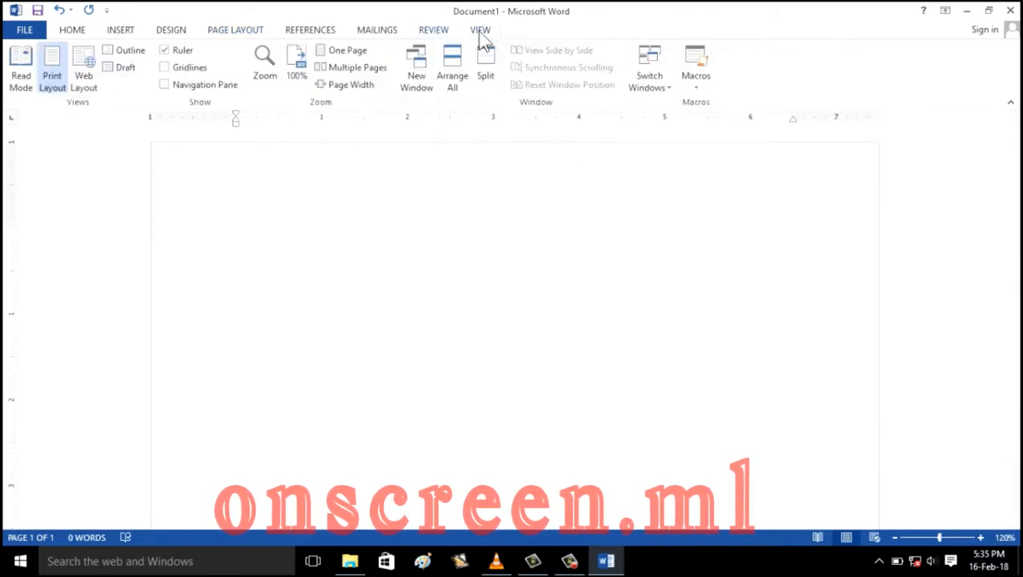
left_click(166, 50)
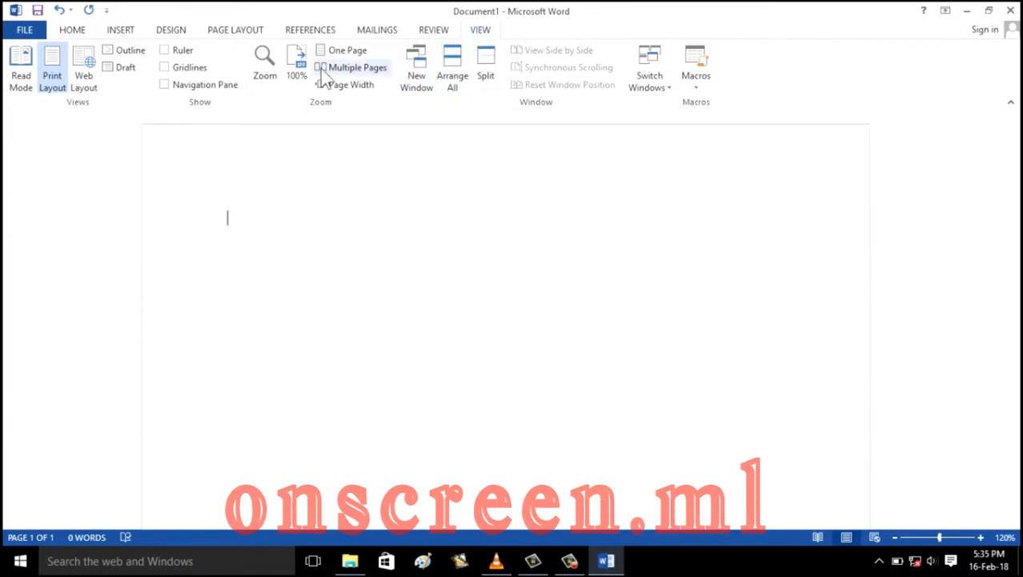
left_click(165, 49)
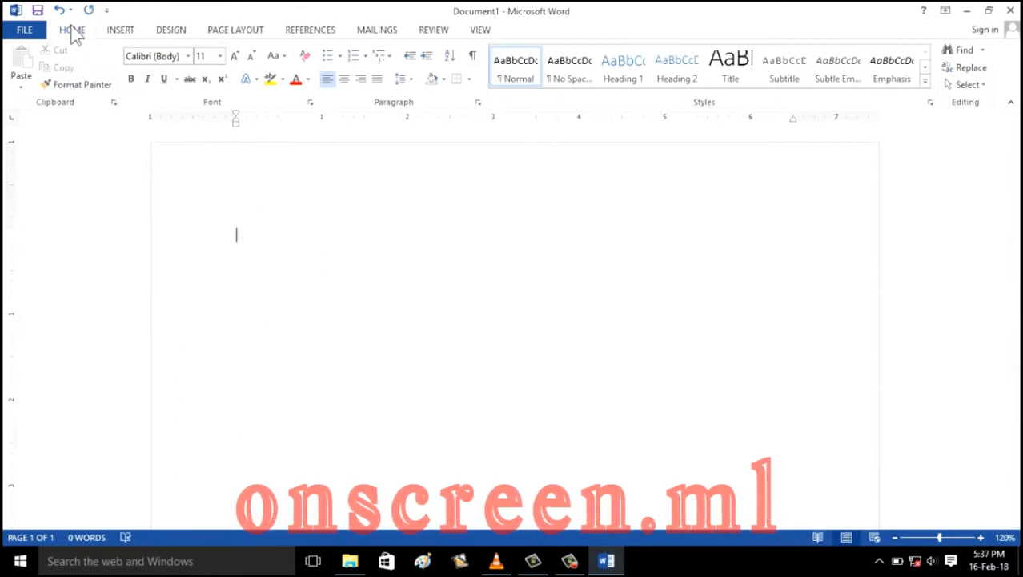
Step: Display the Clipboard pane to view its contents and close it again
left_click(114, 103)
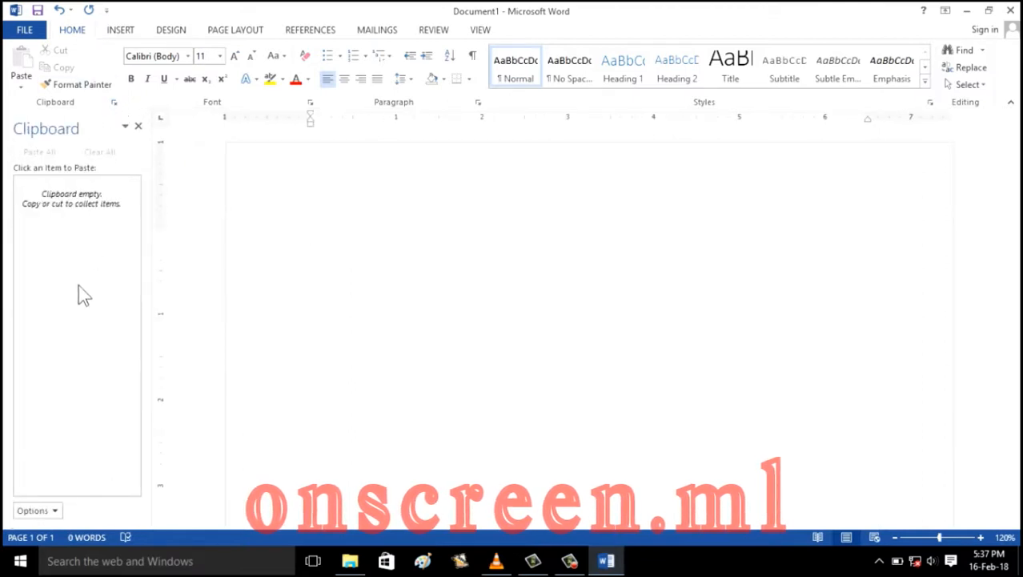
left_click(114, 104)
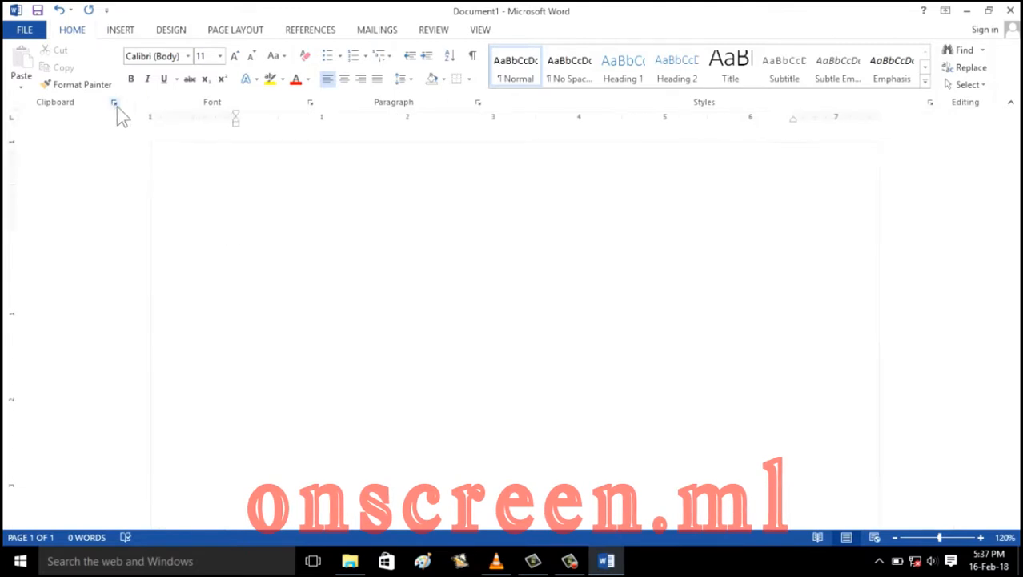
Step: Display the Font settings dialog, move it slightly lower to view its options, and close it
left_click(311, 102)
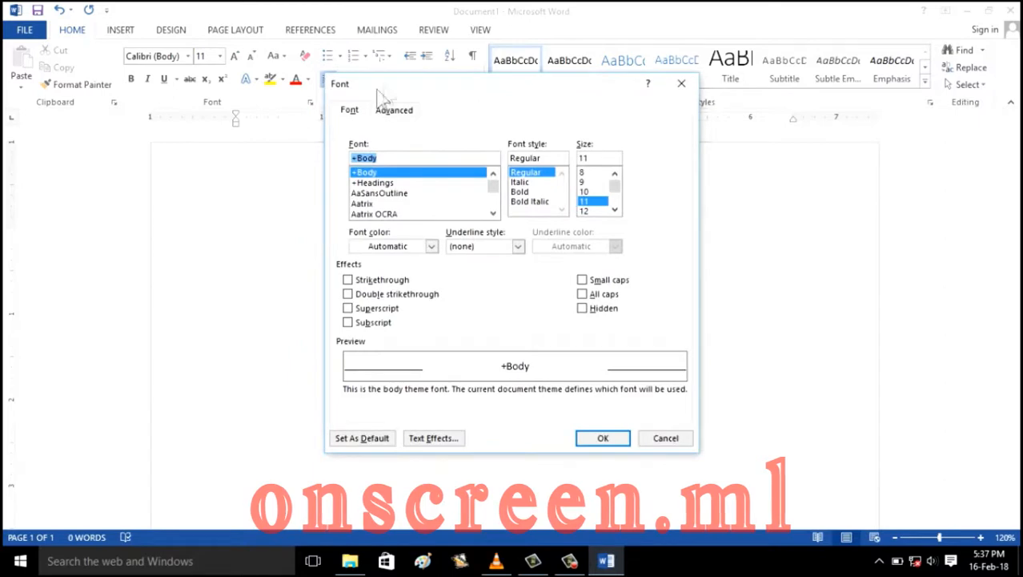
left_click_drag(395, 82, 398, 105)
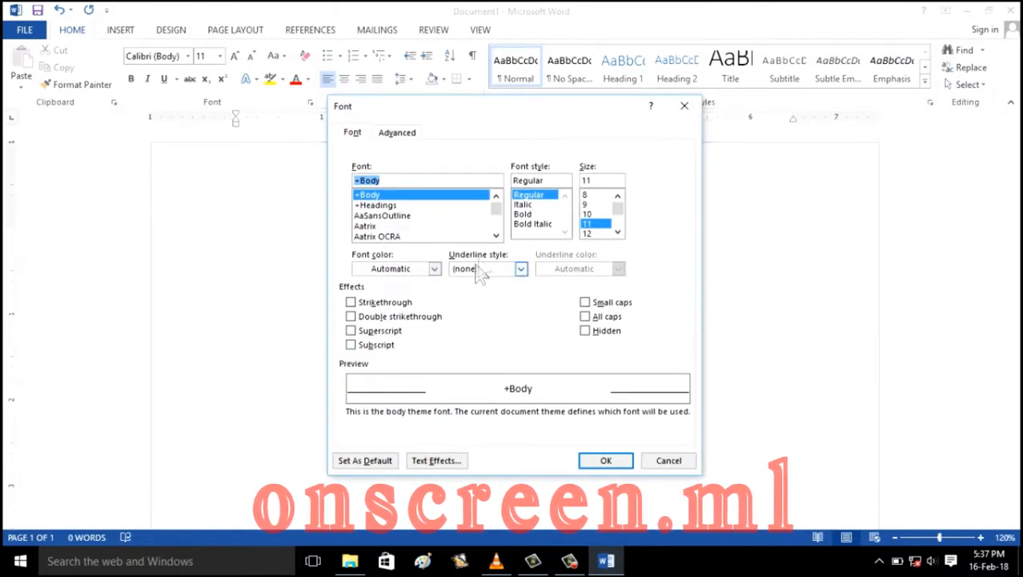
left_click(606, 462)
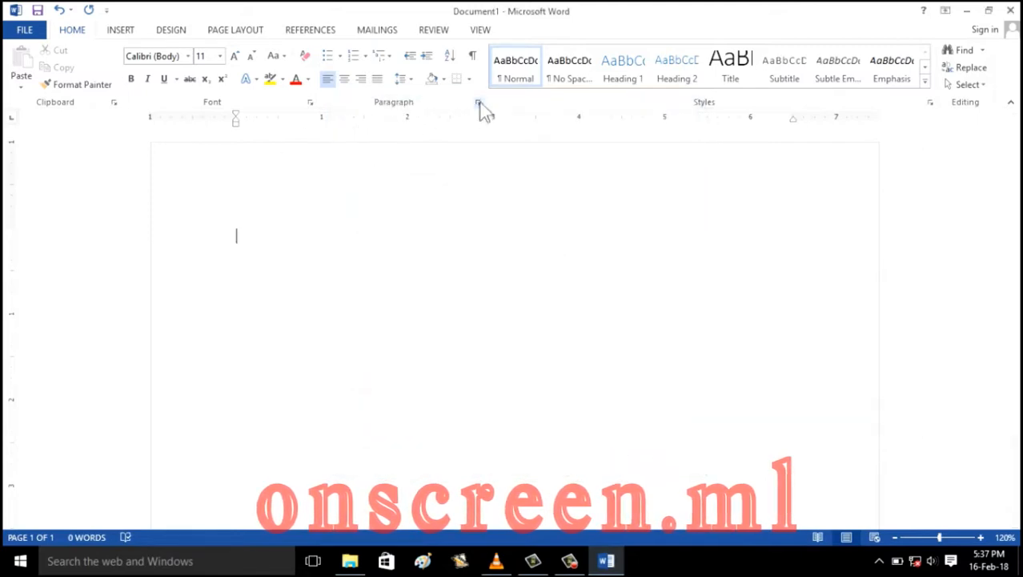
Step: View the Paragraph settings dialog and the Styles pane through their group launchers, closing each one
left_click(477, 103)
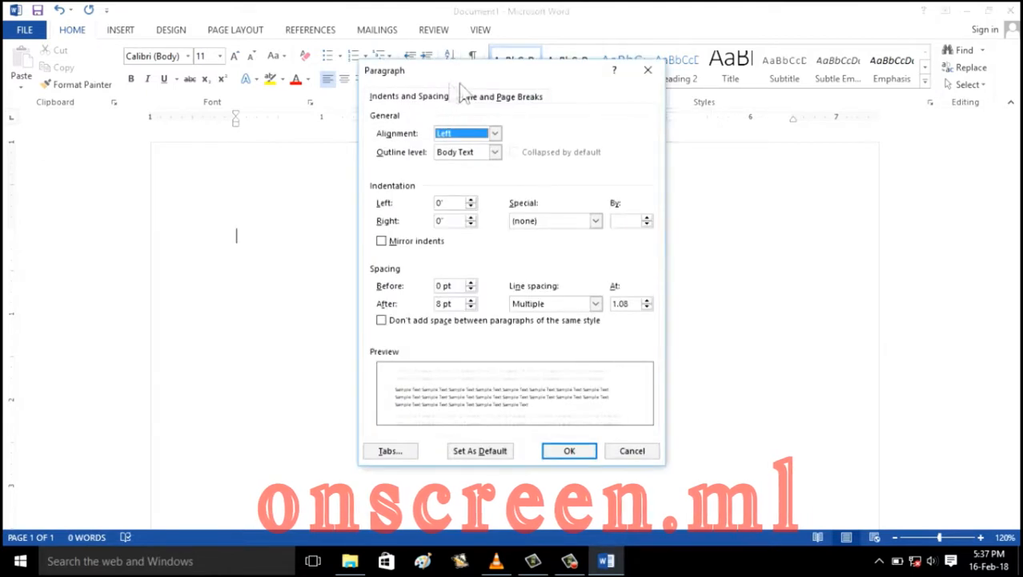
left_click(648, 74)
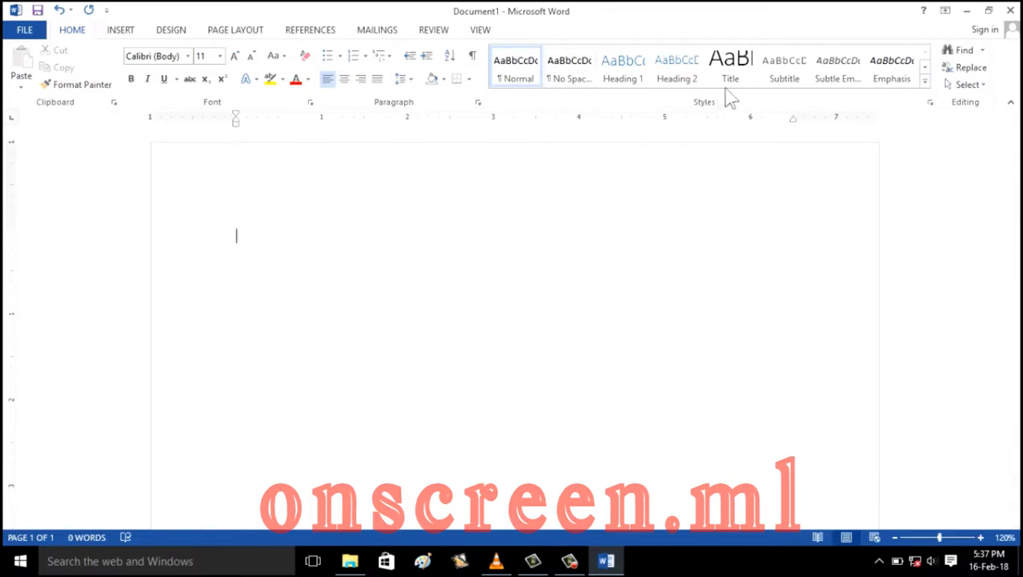
left_click(930, 102)
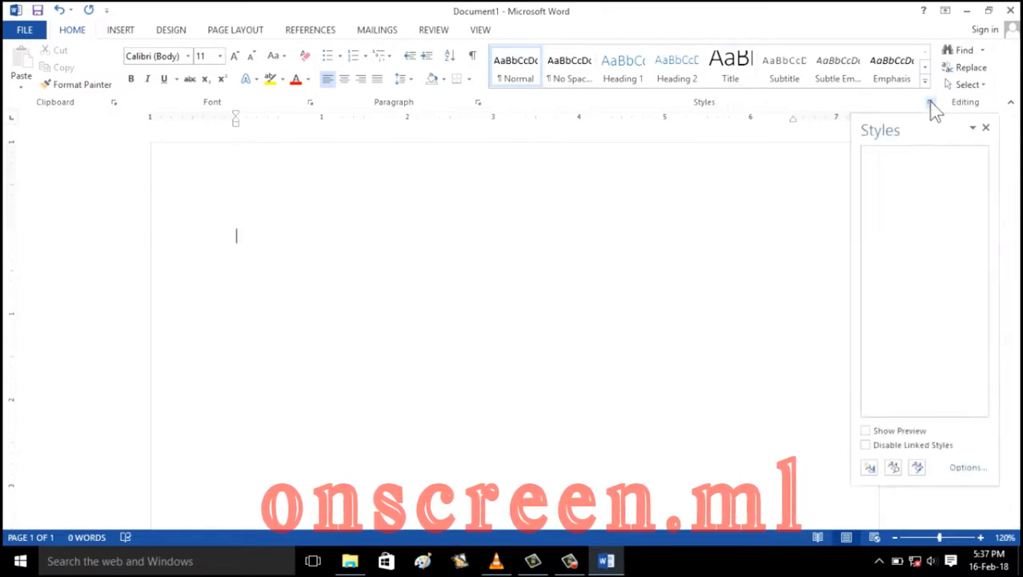
left_click(986, 129)
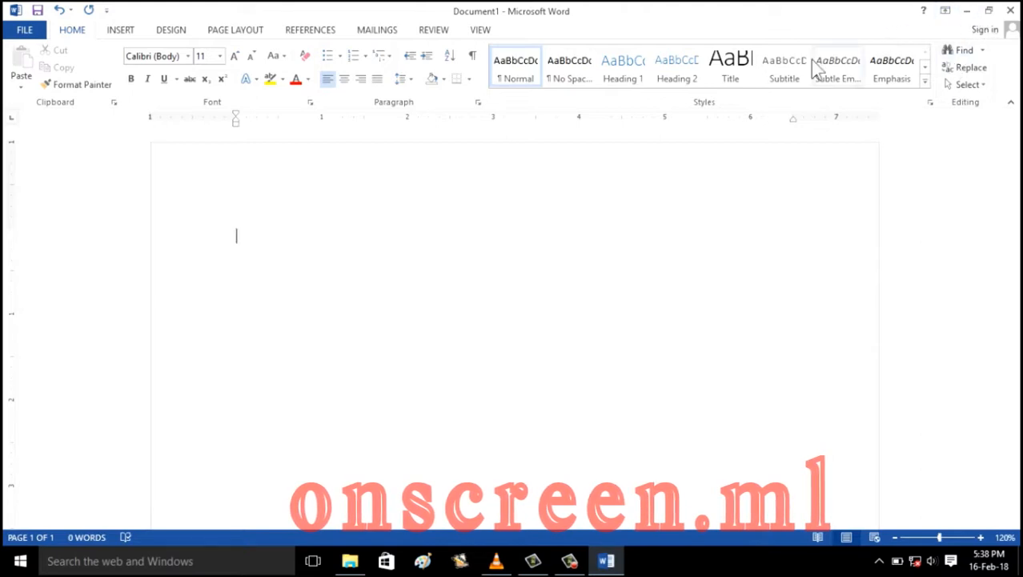
Step: Minimize the document window to the desktop and bring it back, repeating this twice
left_click(969, 17)
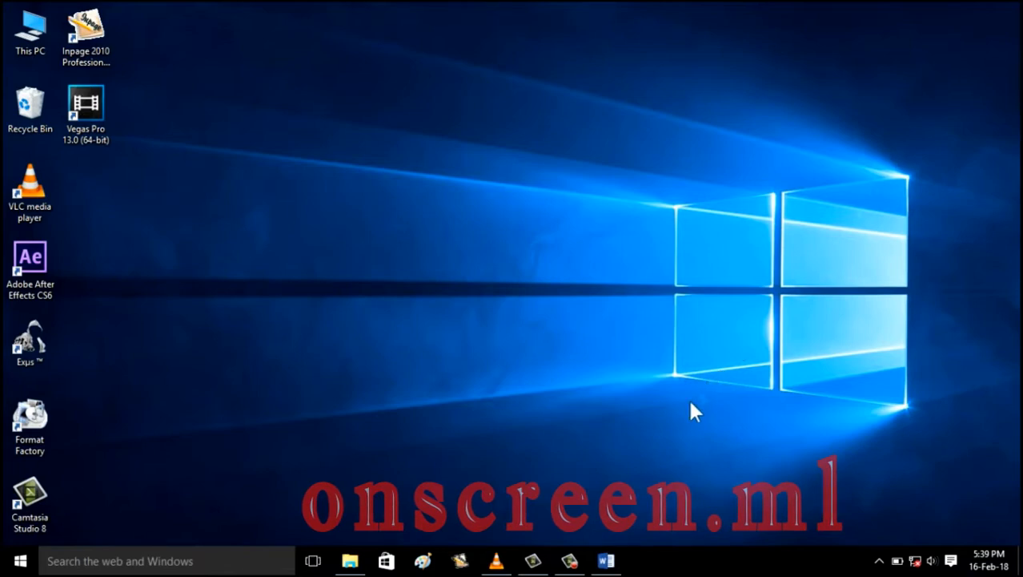
left_click(606, 561)
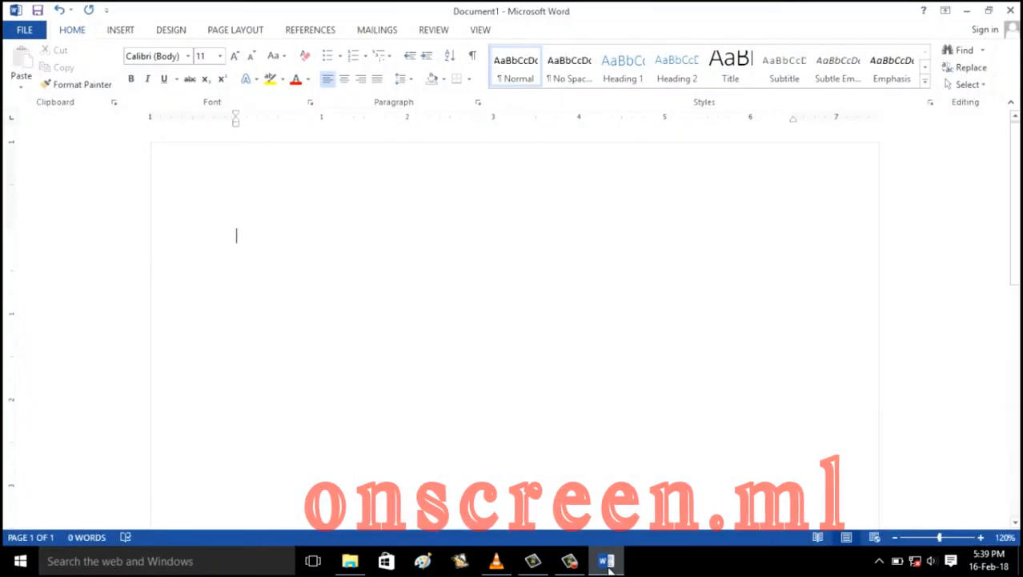
left_click(607, 562)
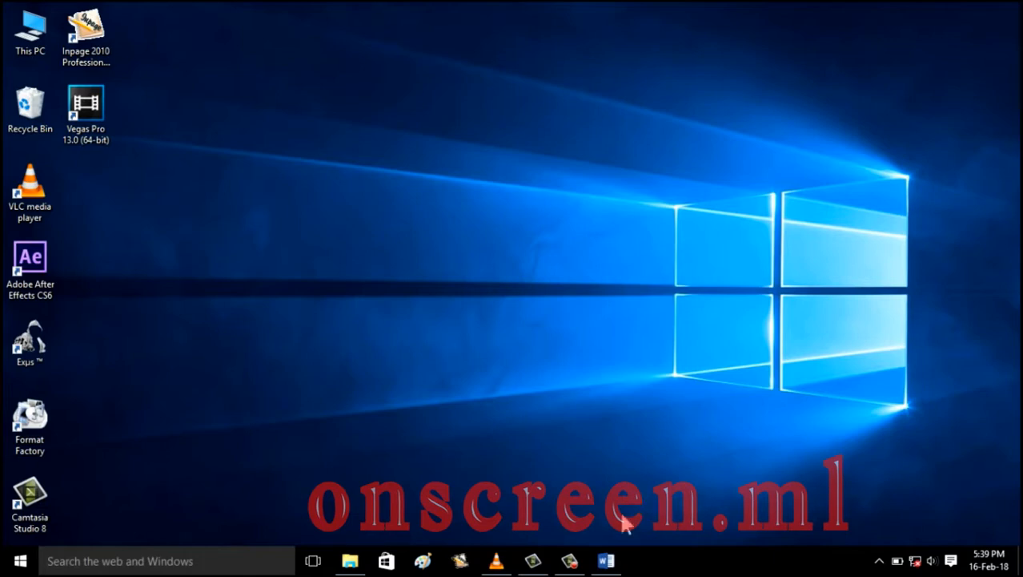
left_click(609, 559)
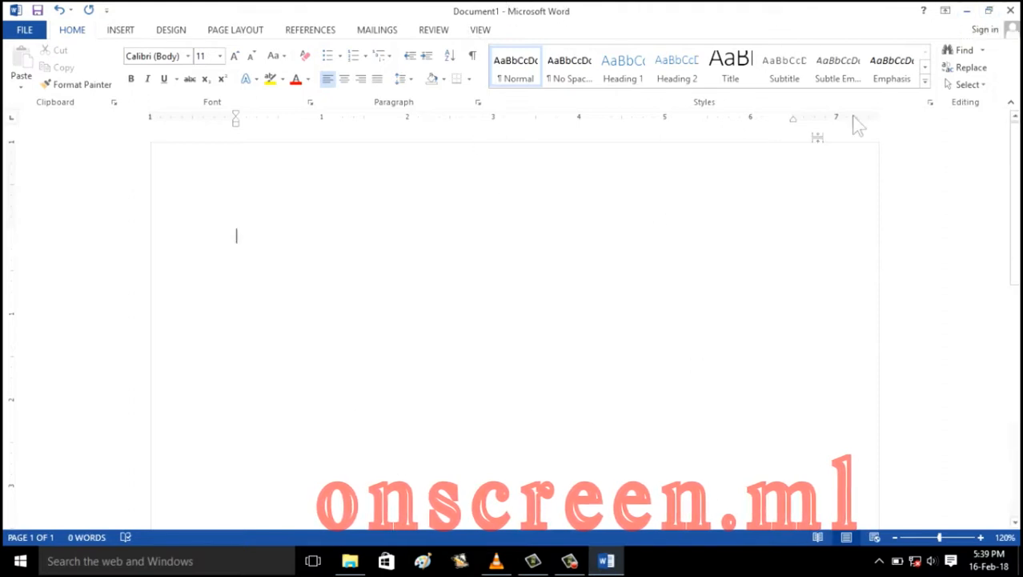
Step: Restore the document window to its smaller size, move it around the desktop, and maximize it again
left_click(989, 10)
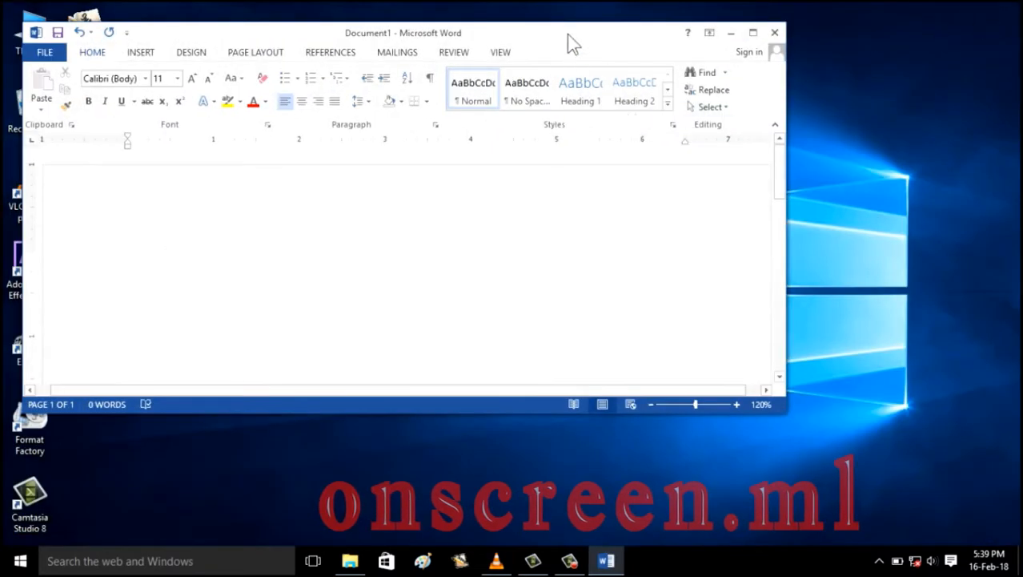
left_click_drag(573, 43, 662, 64)
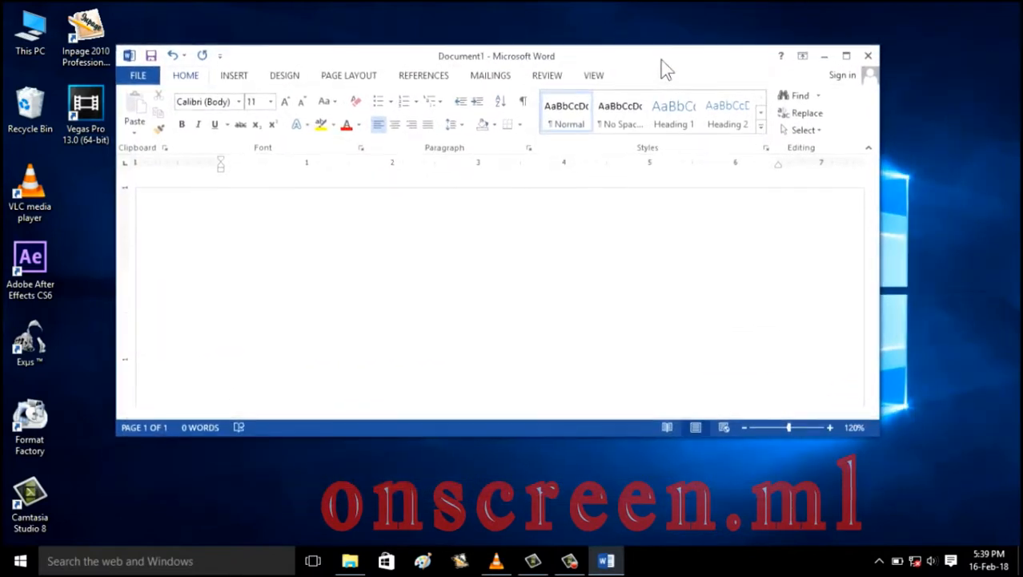
left_click(846, 56)
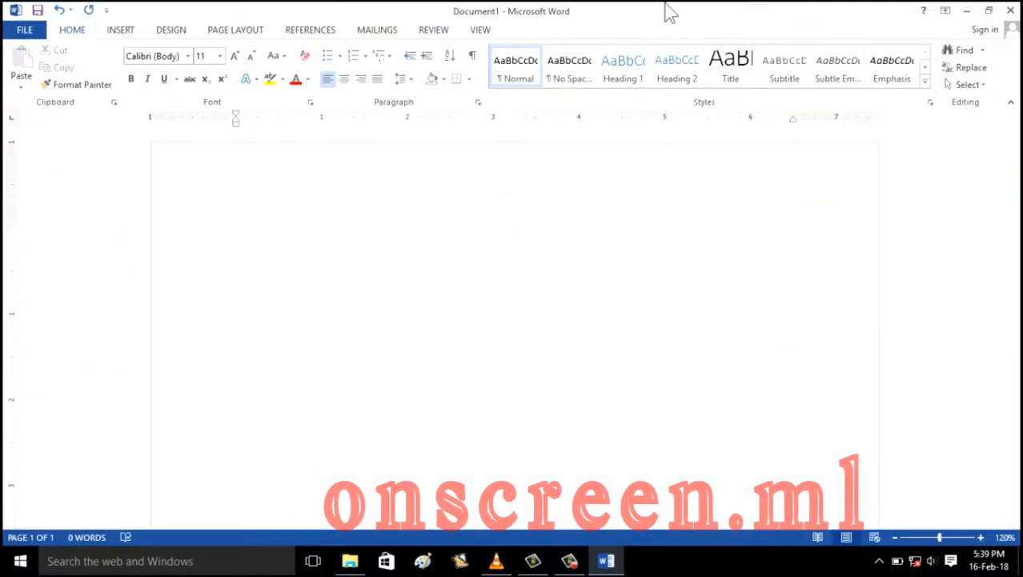
left_click_drag(665, 11, 641, 21)
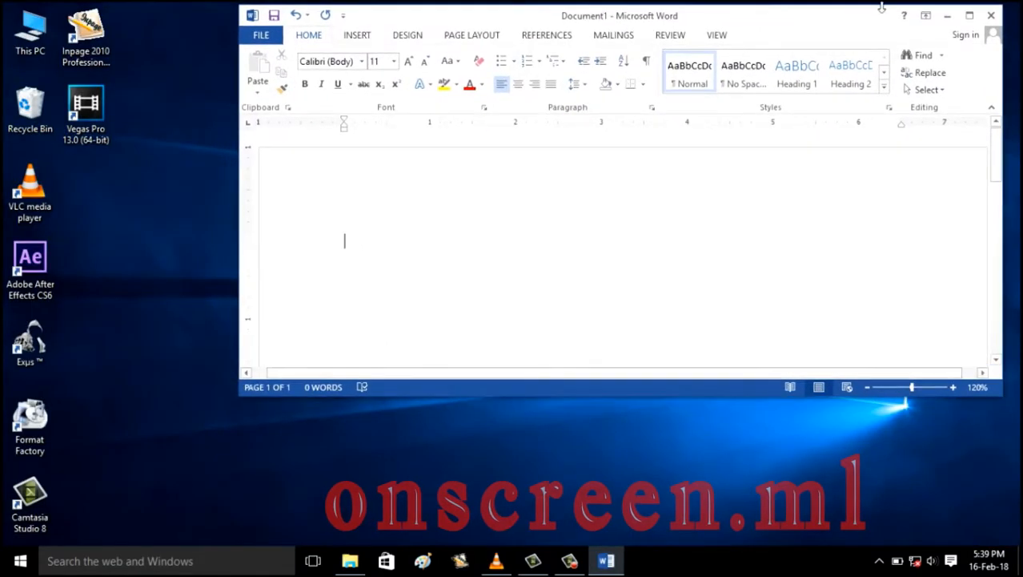
left_click(969, 15)
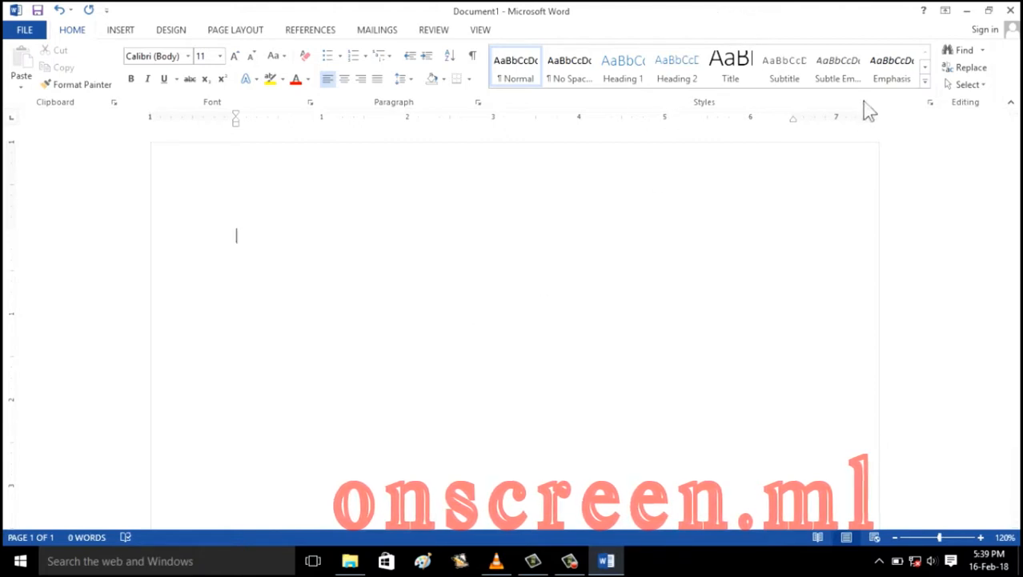
Step: Restore the window down, move it toward the desktop's middle, resize it from all four edges, and maximize it again
left_click(990, 11)
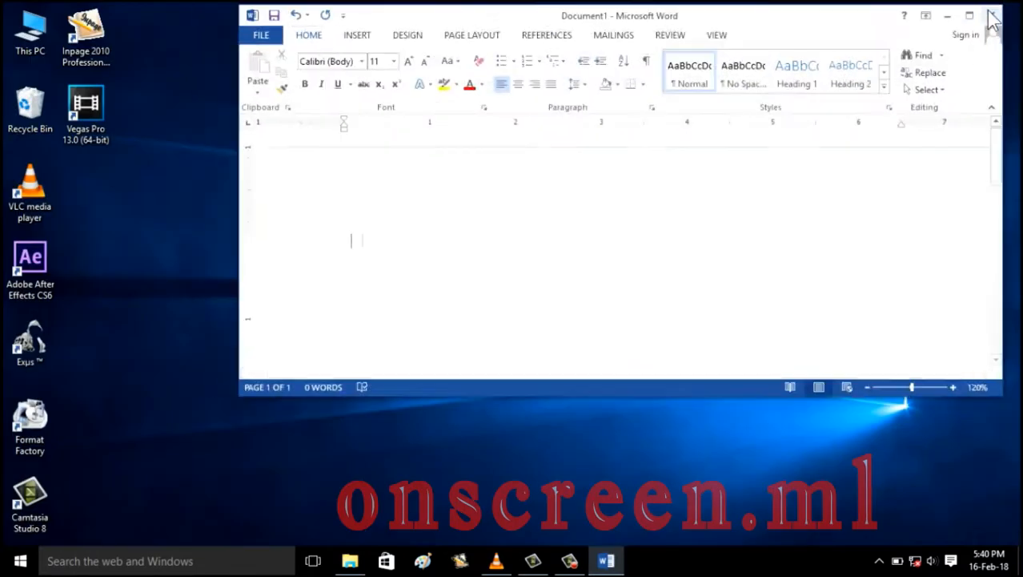
left_click_drag(878, 22, 782, 94)
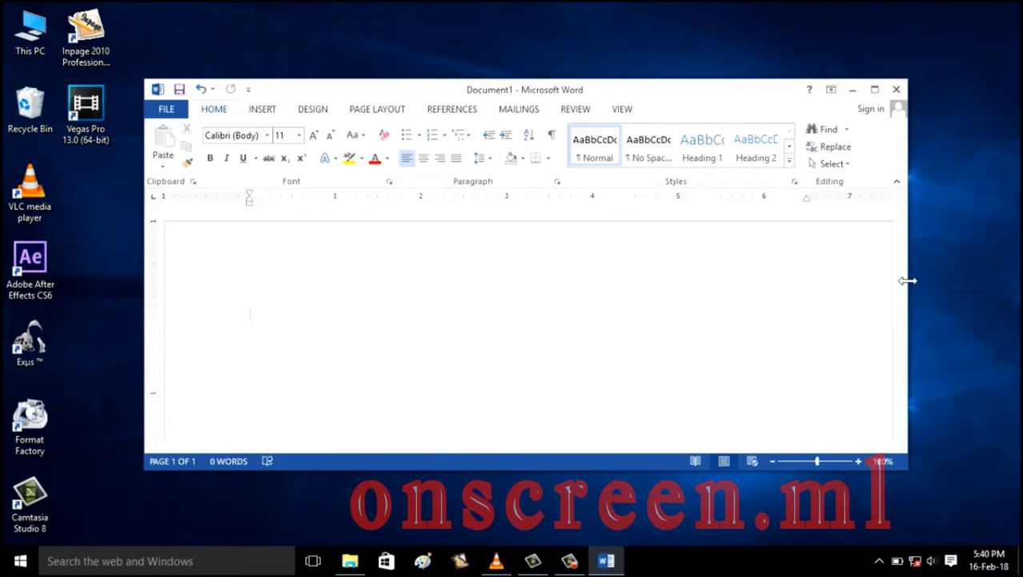
left_click_drag(906, 280, 908, 303)
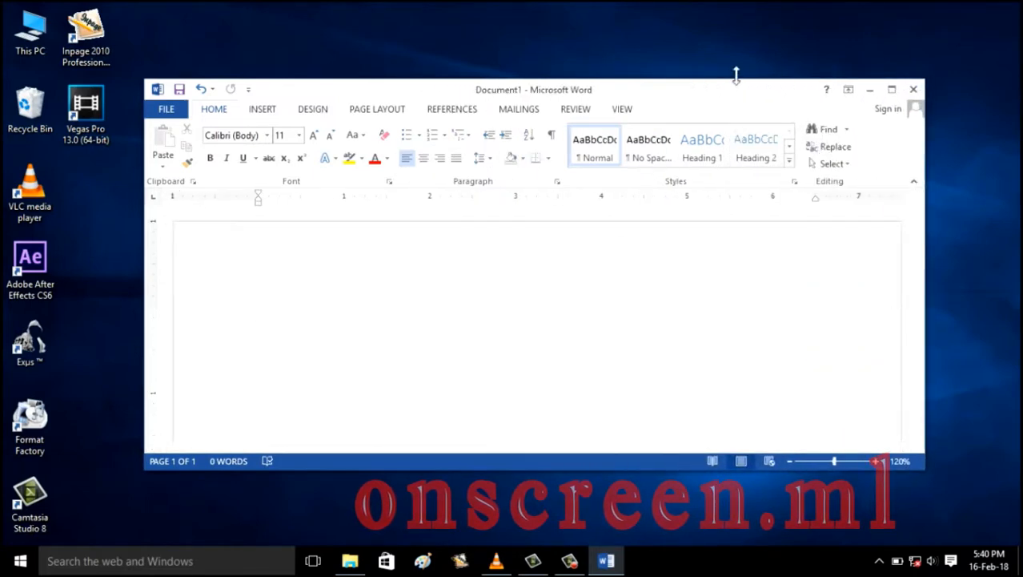
mouse_move(736, 76)
left_mouse_down()
mouse_move(735, 45)
mouse_move(736, 62)
left_mouse_up()
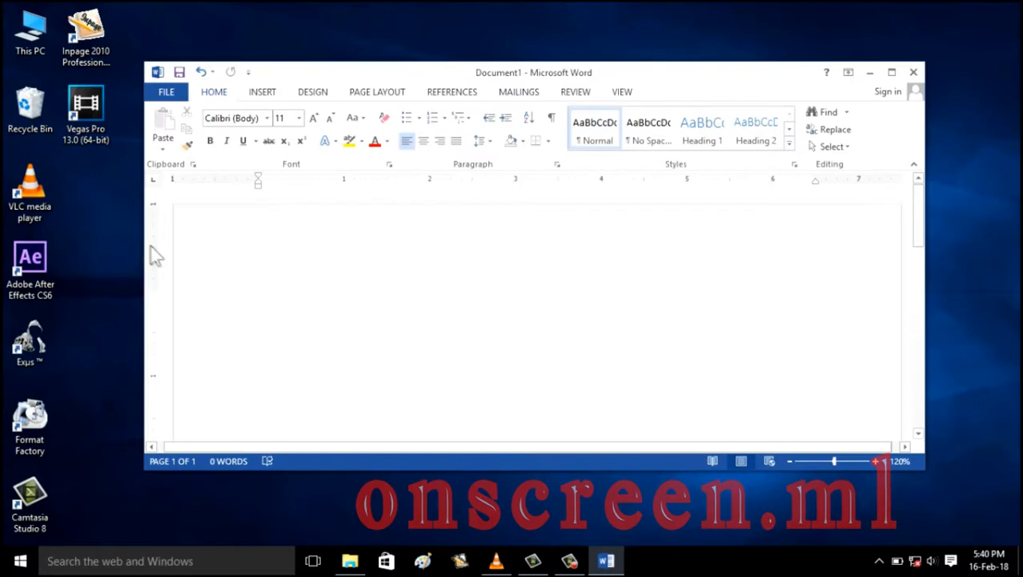
left_click_drag(146, 241, 172, 241)
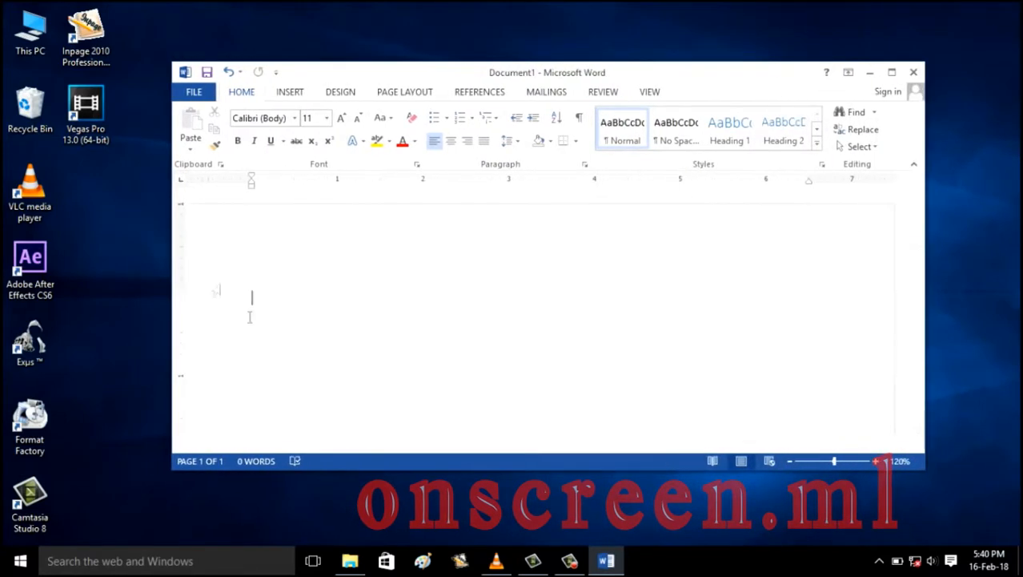
left_click_drag(338, 474, 355, 490)
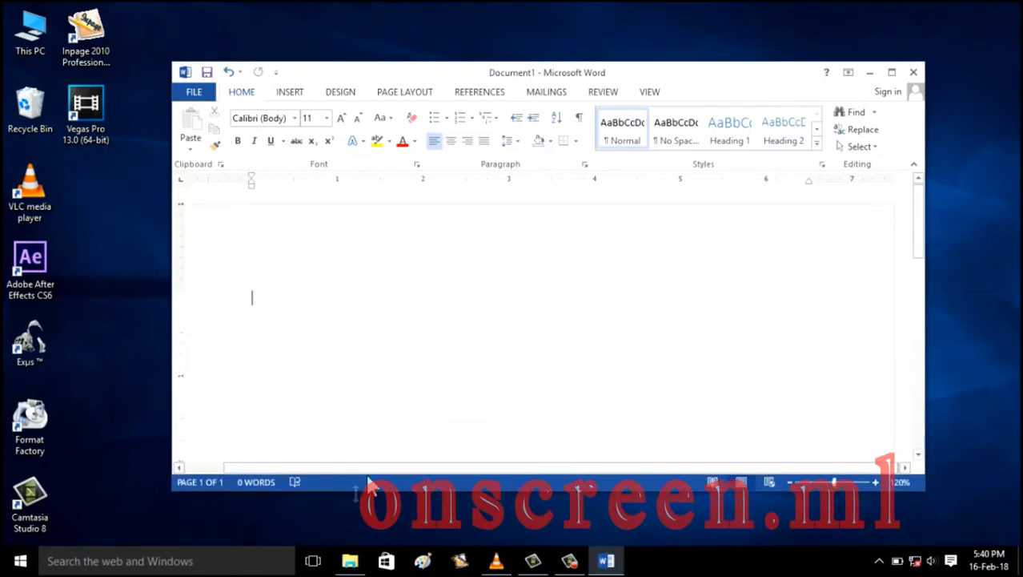
left_click(891, 74)
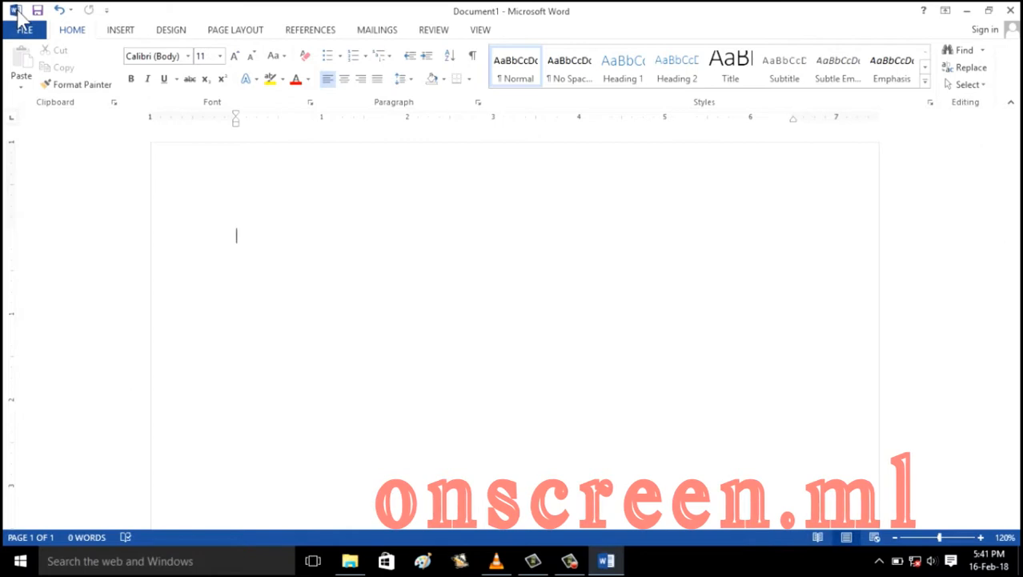
Step: View the window control commands such as Restore, Minimize and Close, and dismiss them
left_click(15, 11)
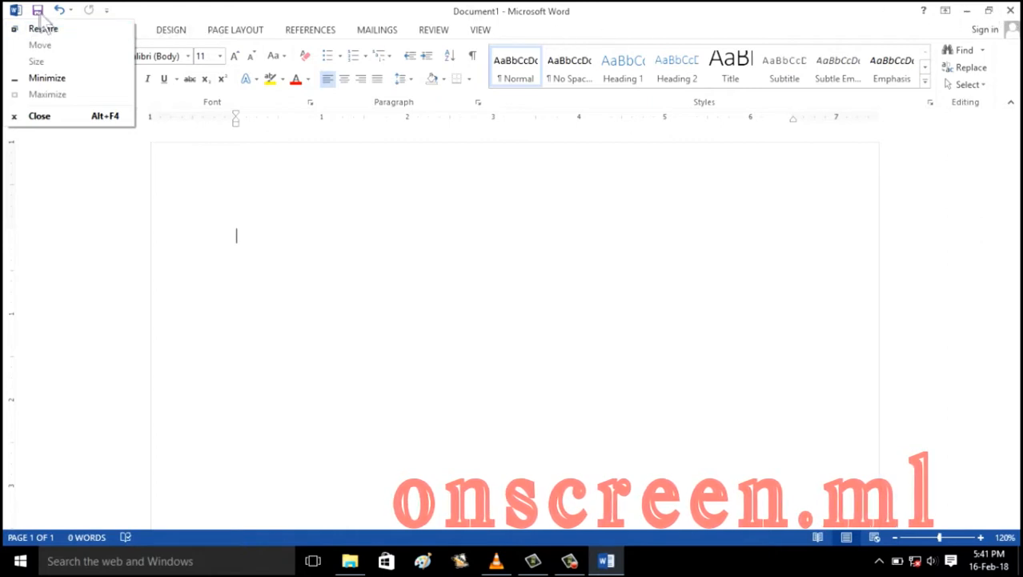
left_click(154, 17)
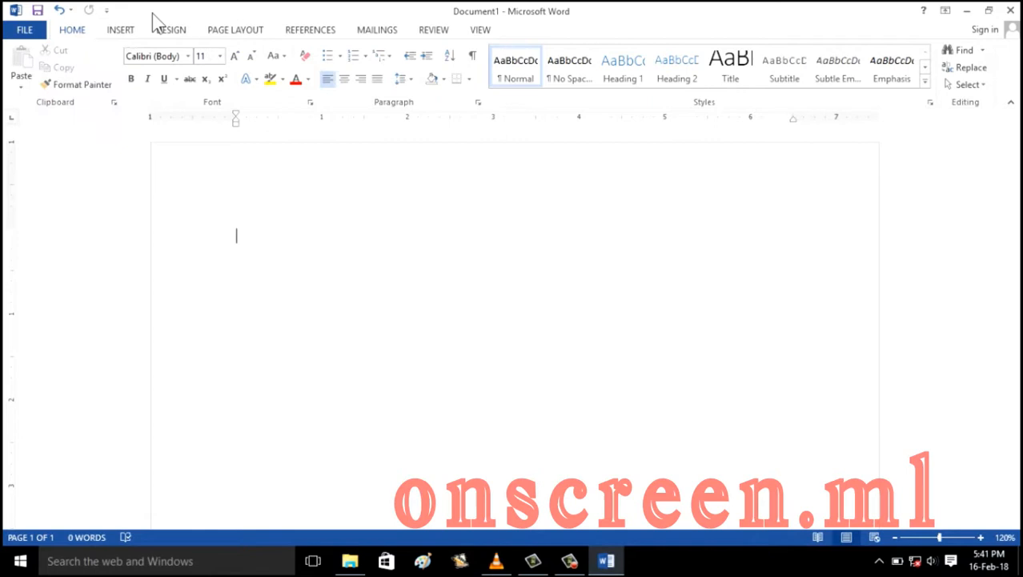
Step: Start saving the document to the computer and choose the Desktop as the save location
left_click(40, 14)
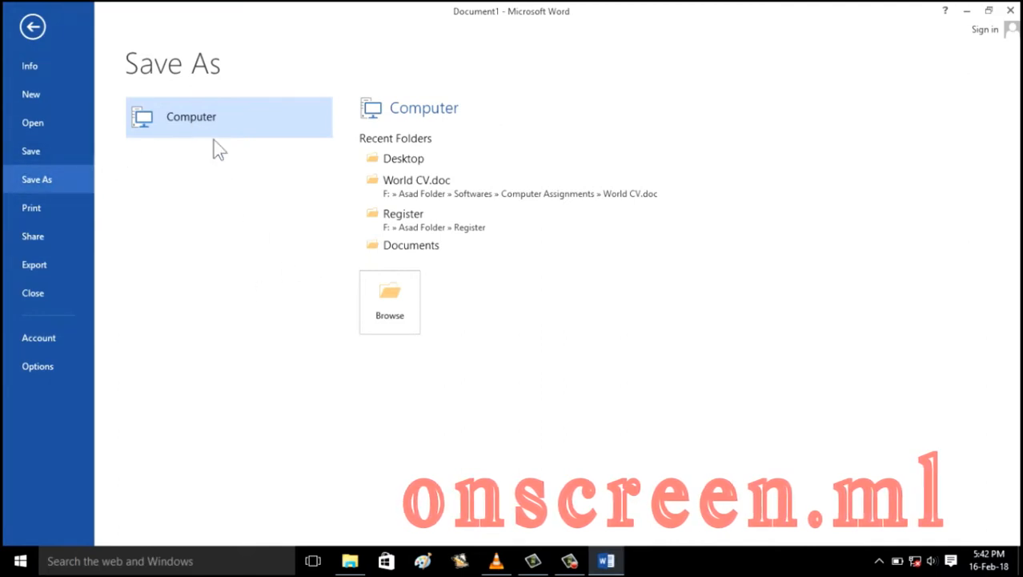
left_click(402, 315)
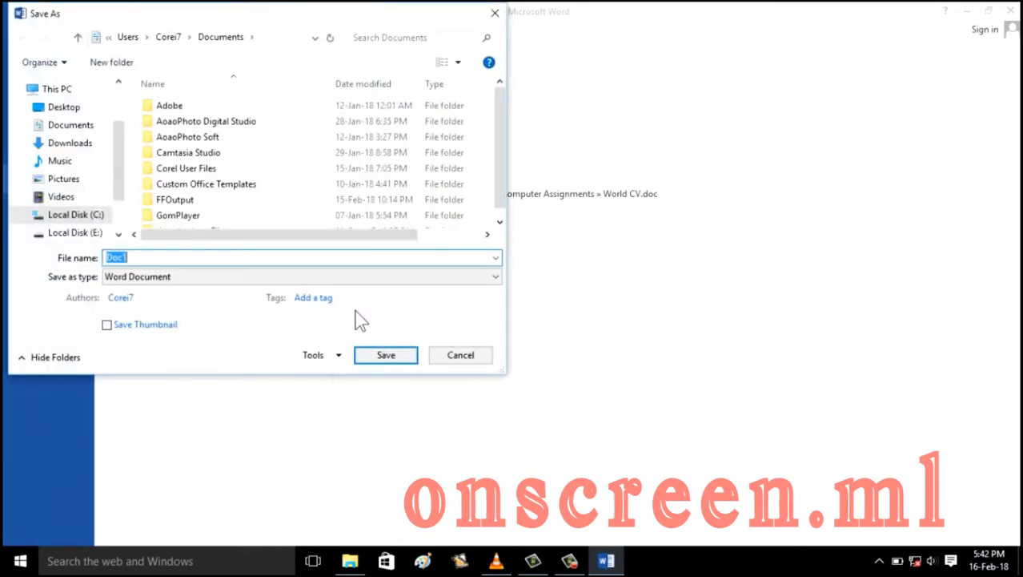
left_click(54, 112)
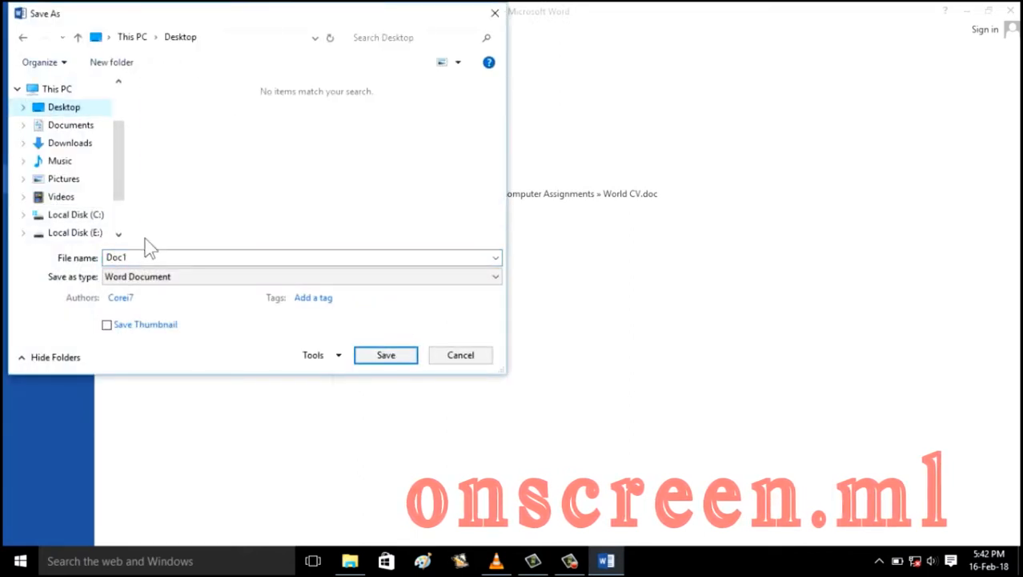
mouse_move(124, 189)
left_mouse_down()
mouse_move(128, 213)
mouse_move(128, 177)
left_mouse_up()
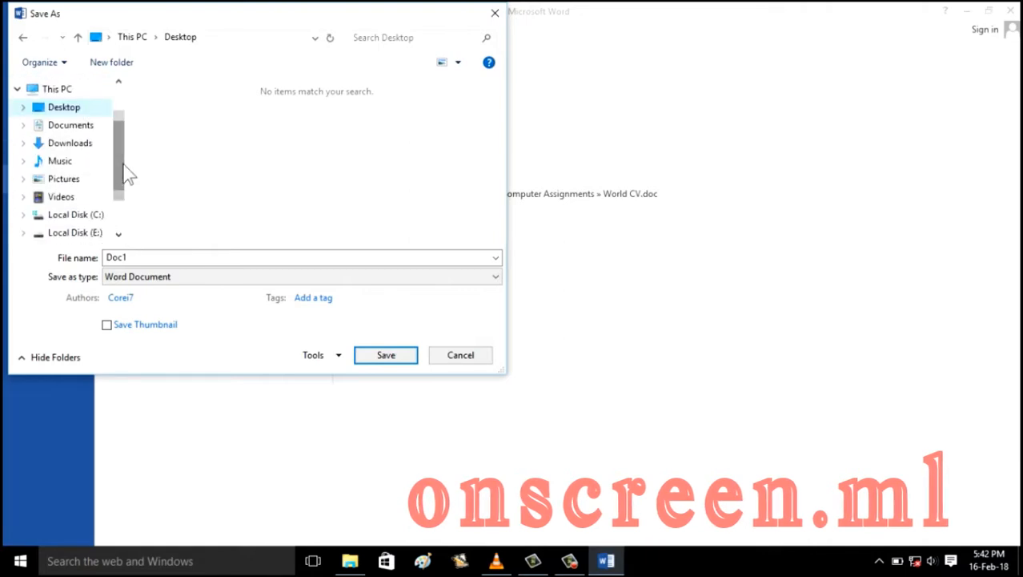
Step: Review the available file types, keep the name Doc1 and the Word Document type, and save the file
left_click(137, 257)
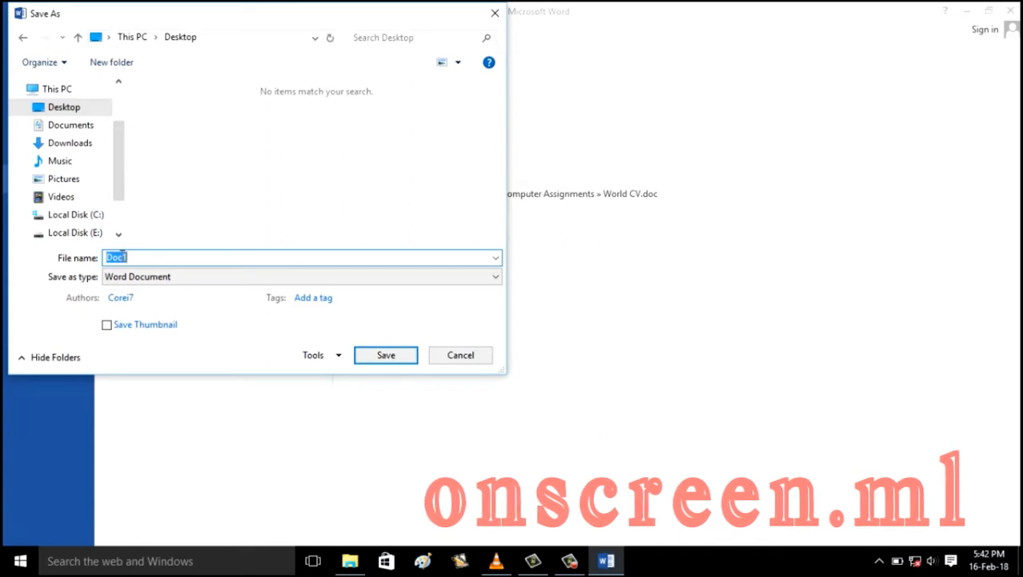
left_click(135, 255)
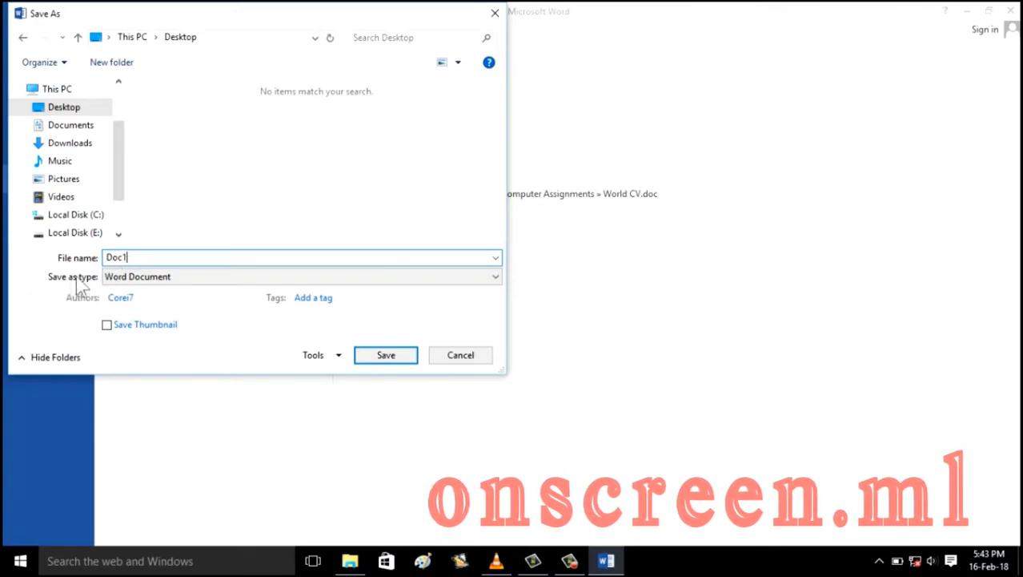
left_click(196, 277)
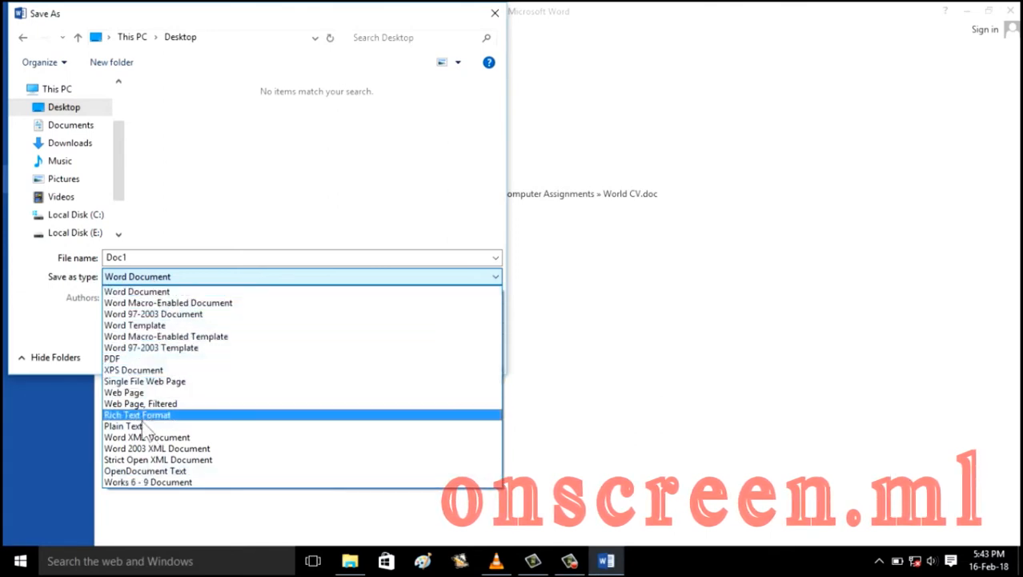
left_click(194, 286)
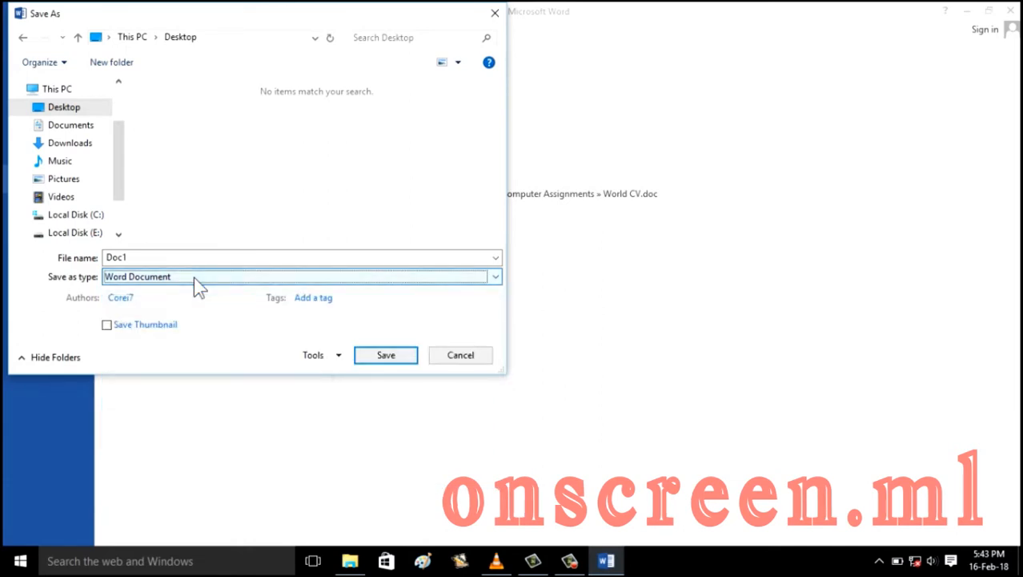
left_click_drag(112, 160, 122, 229)
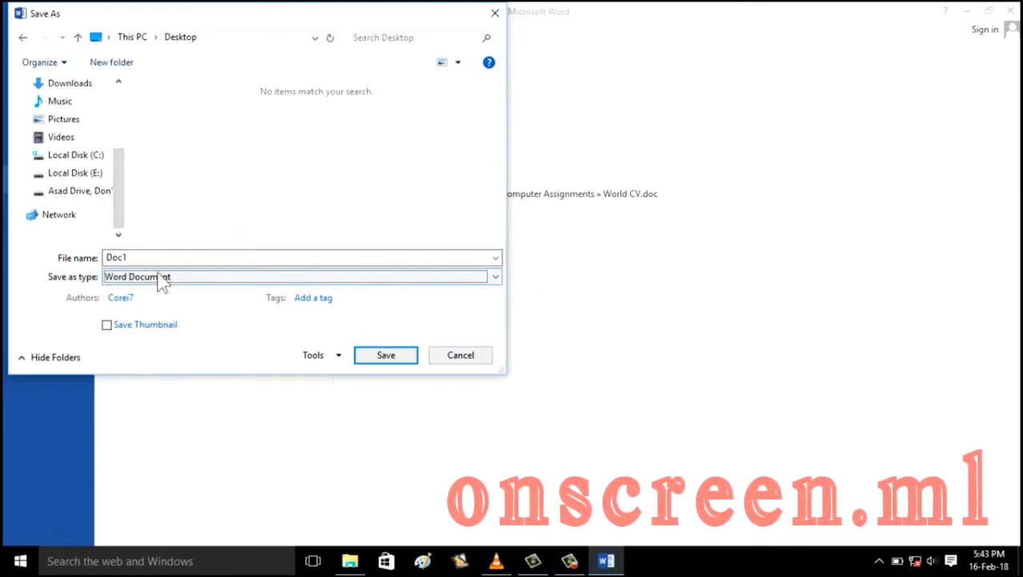
left_click(154, 259)
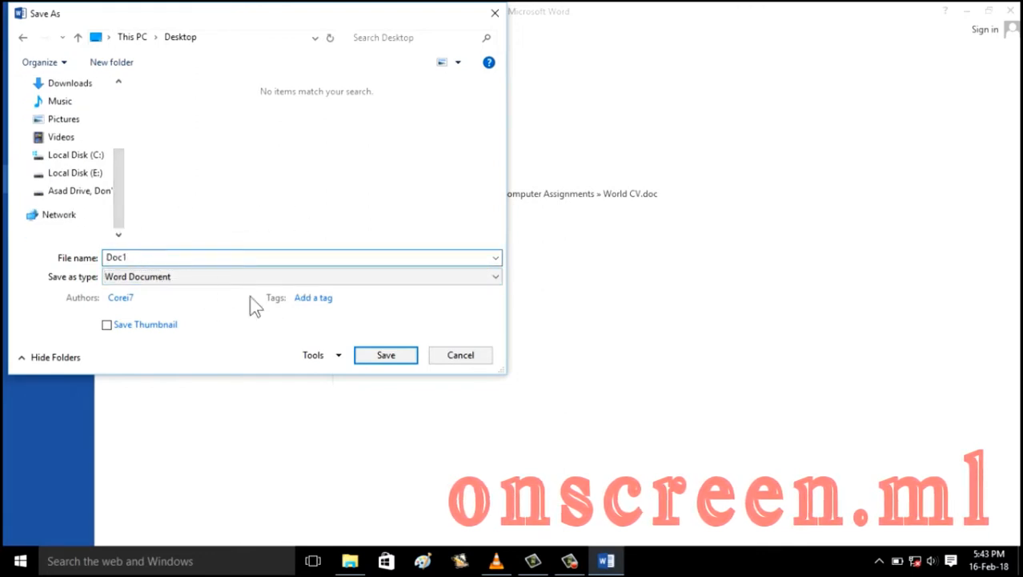
left_click(370, 361)
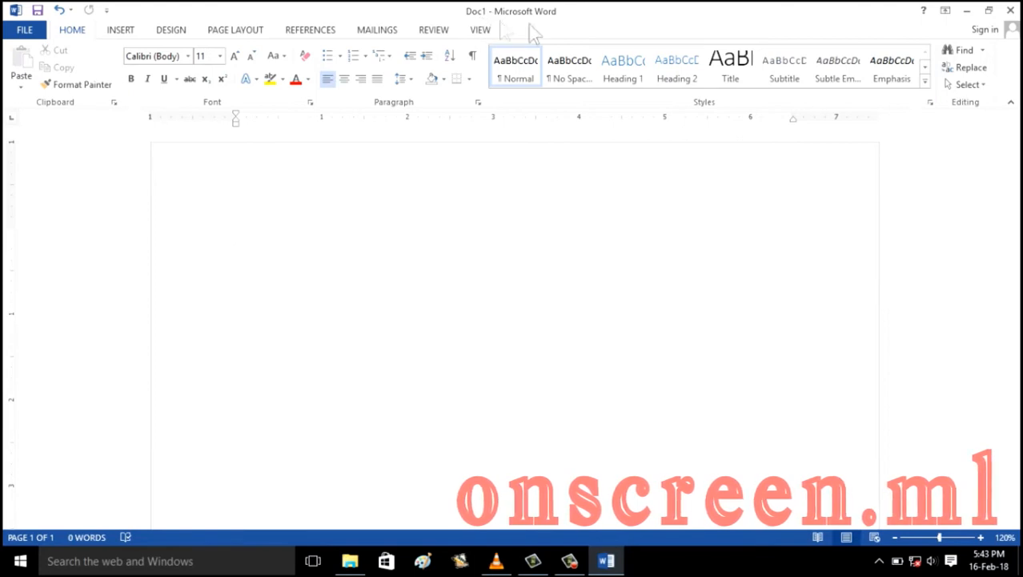
Step: Minimize the window to check the desktop for the saved Doc1 file, and return to the document
left_click(971, 13)
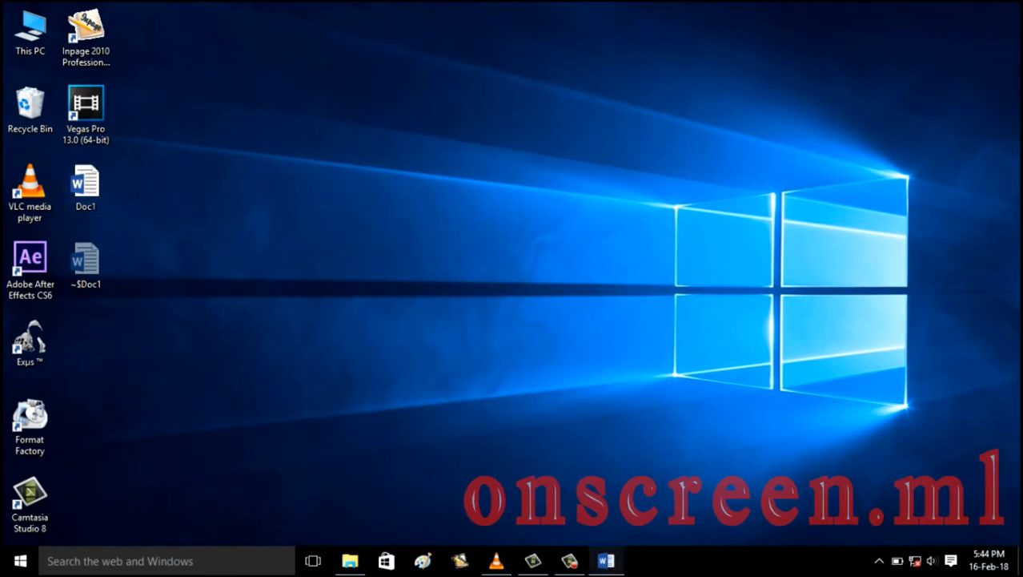
left_click(607, 561)
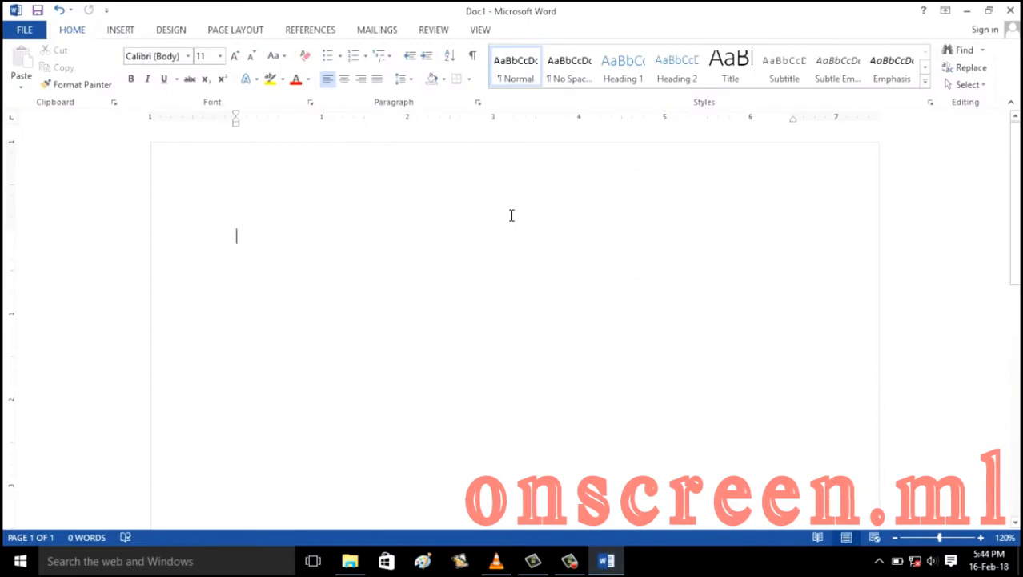